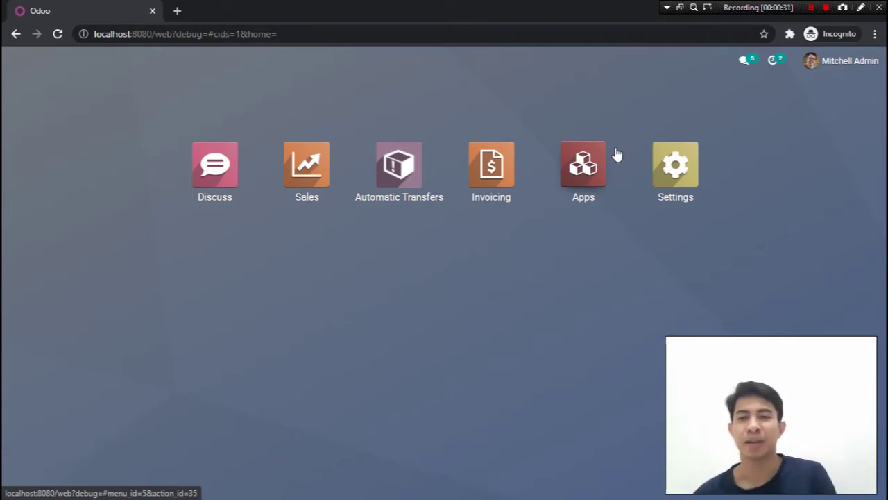
Open the Apps catalogue, where Sales and Invoicing are already installed
click(578, 174)
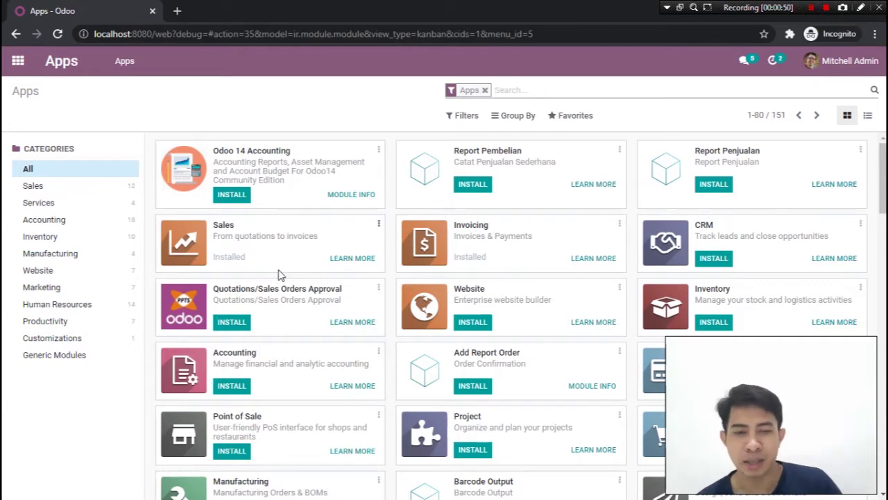
Go back to the home menu showing Discuss, Sales, Invoicing, Apps and Settings
click(16, 62)
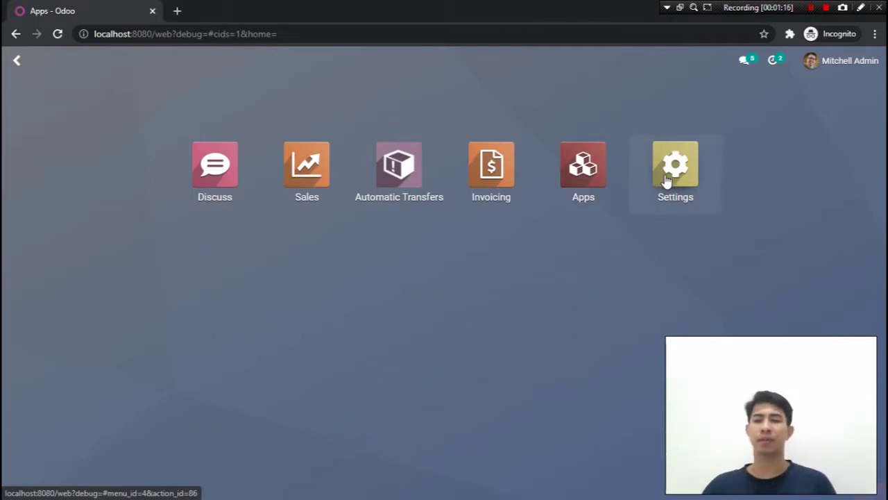
Activate developer mode from the Developer Tools section of Settings
click(666, 179)
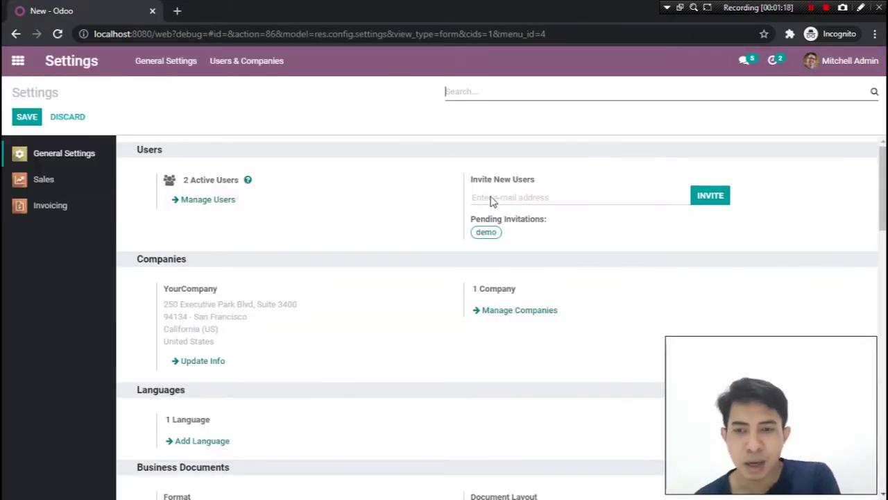
scroll(354, 264, down, 5)
scroll(351, 269, down, 9)
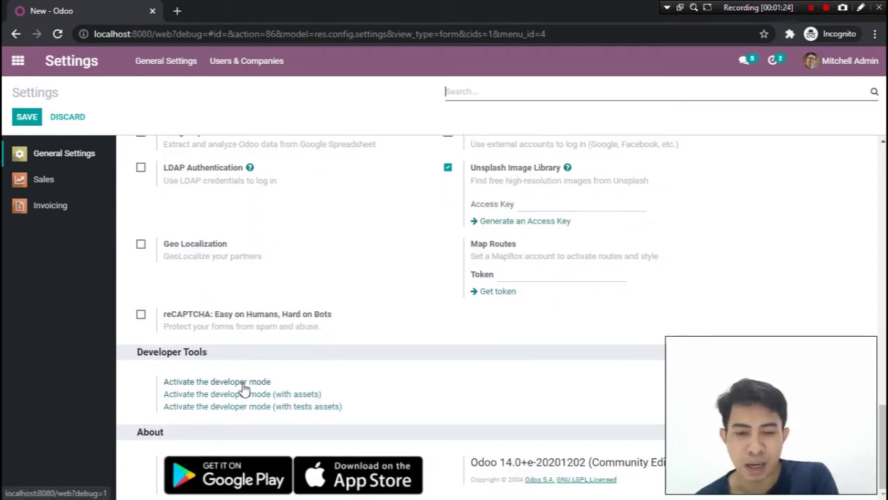
click(243, 384)
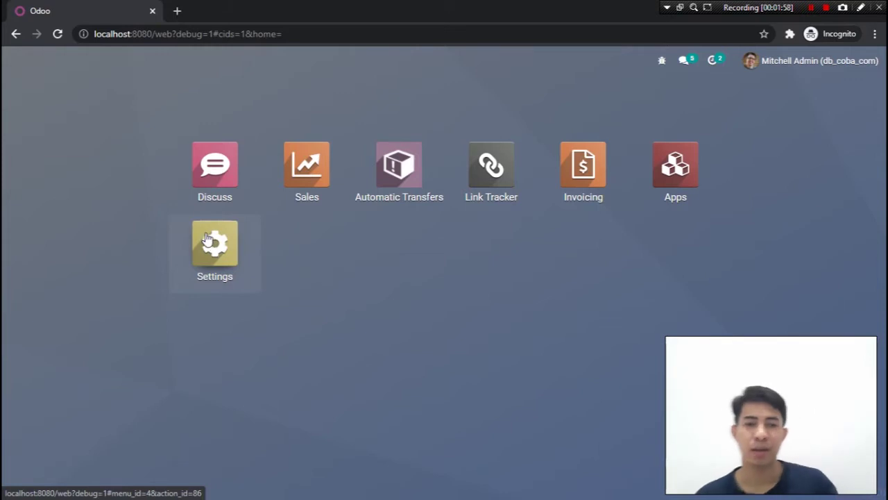
Show the Sales settings with Variants, Units of Measure, Discounts and Pricelists enabled
click(208, 234)
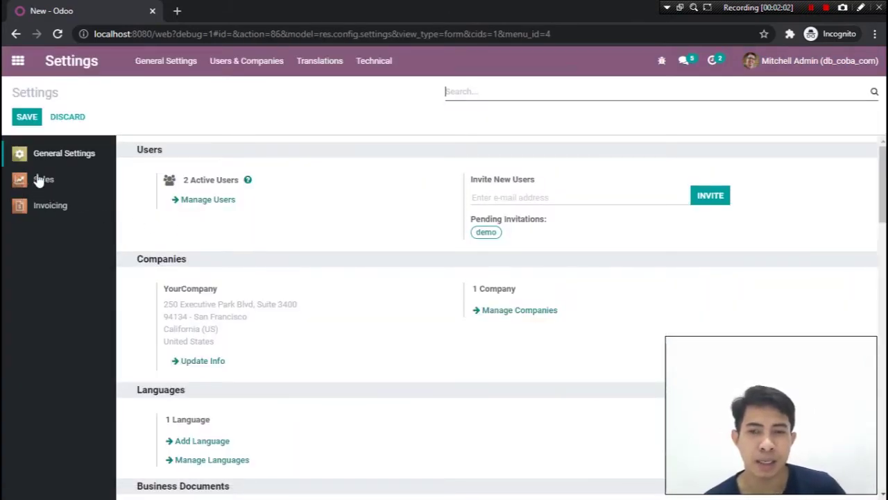
click(860, 8)
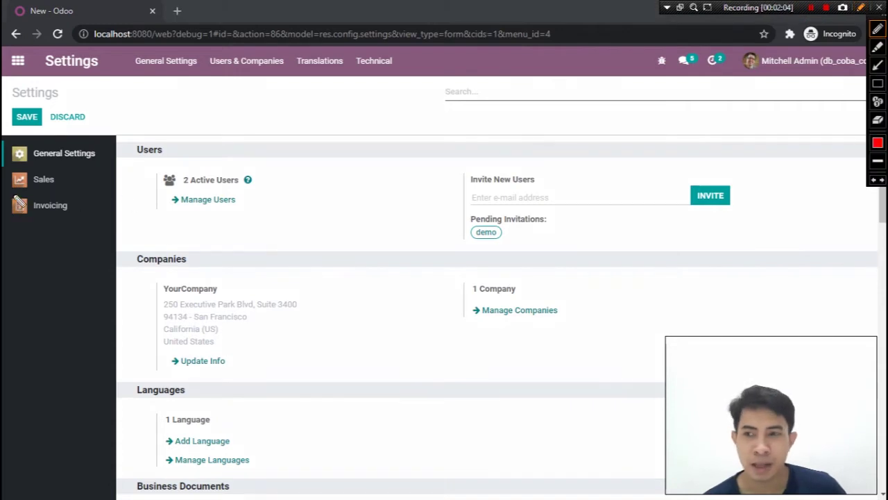
mouse_move(3, 197)
mouse_down()
mouse_move(73, 196)
mouse_move(58, 171)
mouse_move(5, 182)
mouse_move(9, 193)
mouse_up()
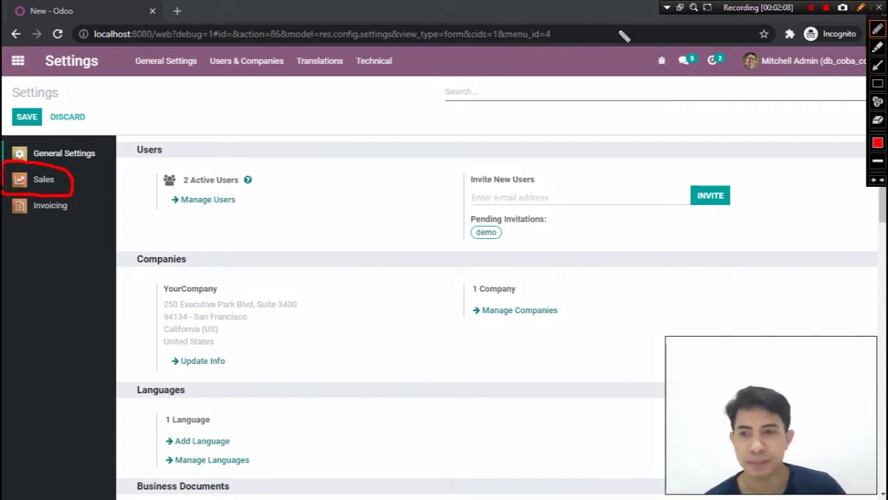
click(861, 7)
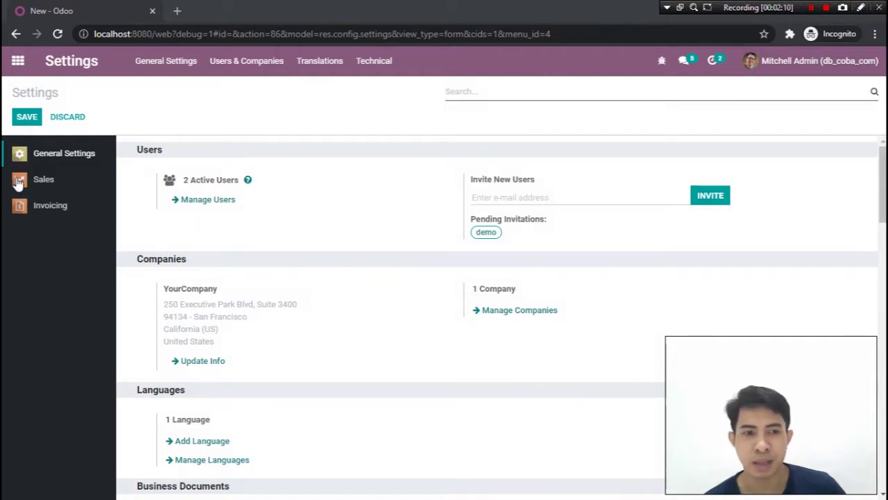
click(39, 182)
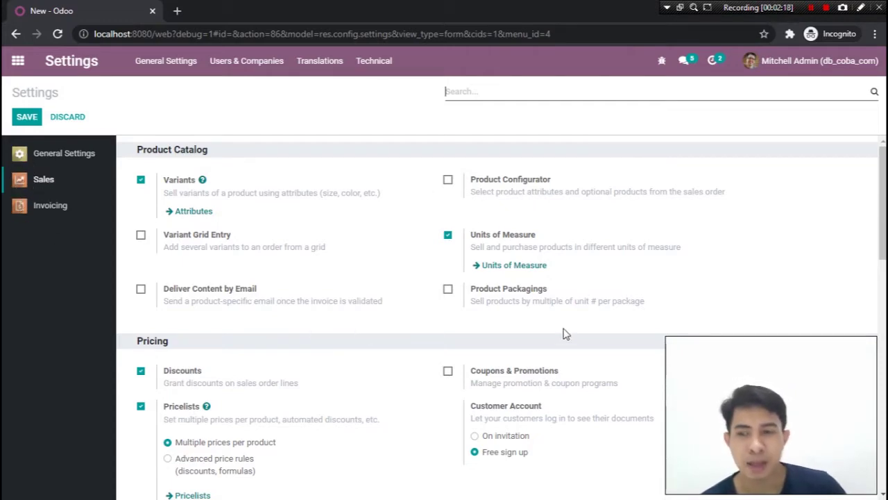
scroll(559, 327, down, 5)
scroll(545, 323, down, 2)
scroll(465, 351, up, 5)
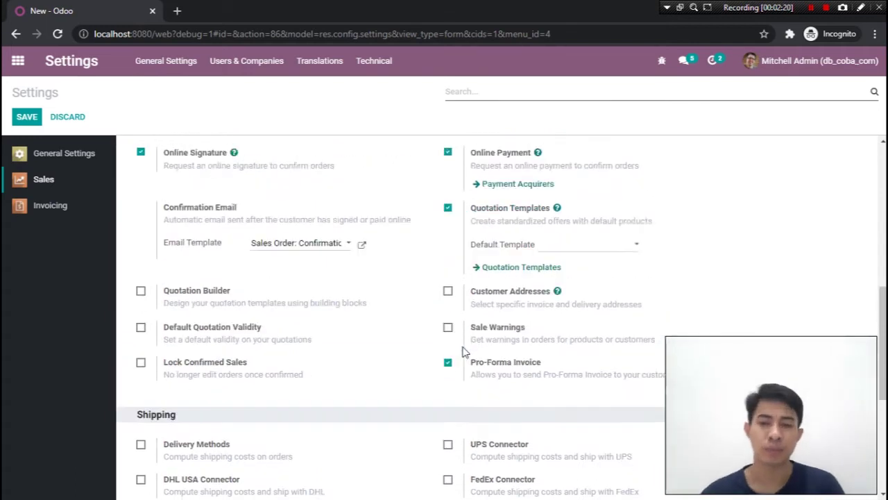
scroll(458, 353, up, 1)
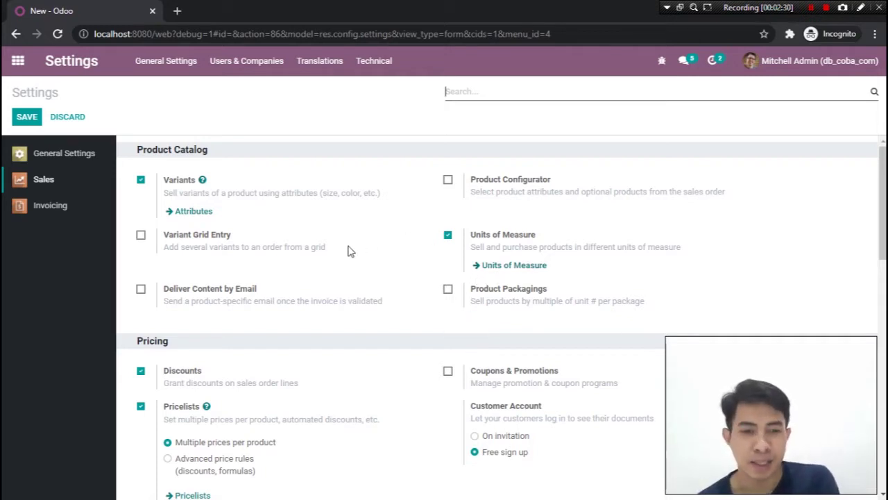
click(141, 181)
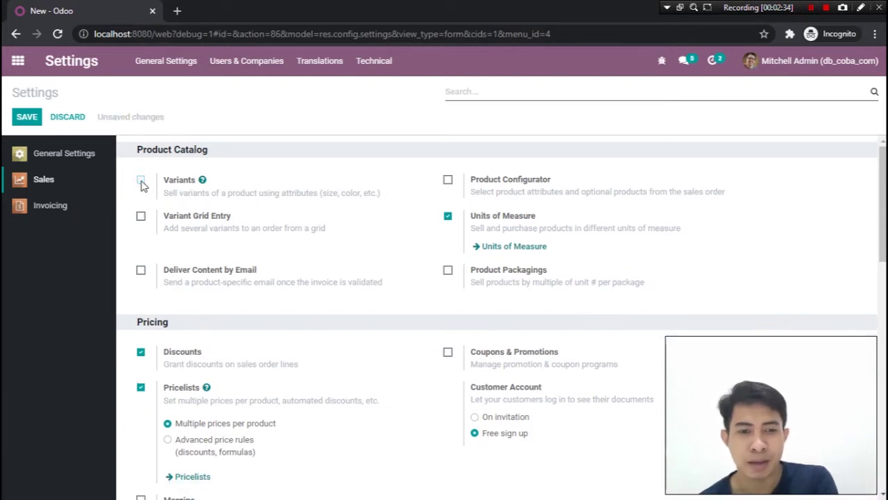
click(141, 182)
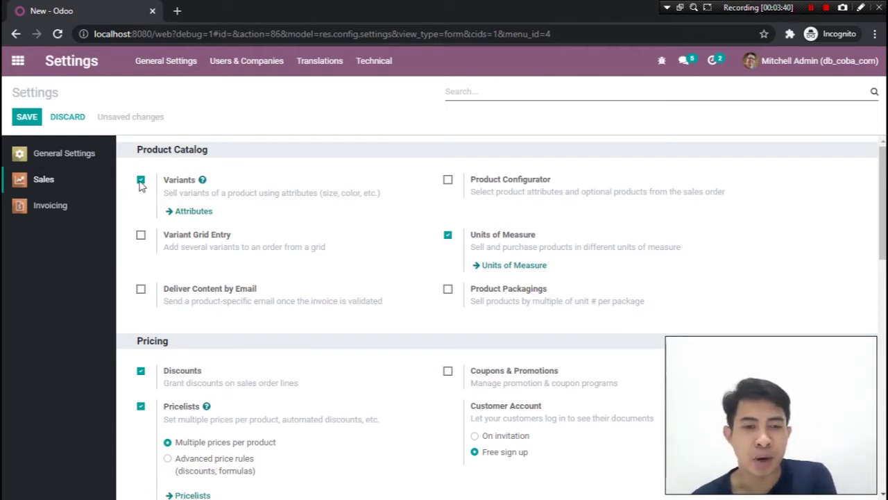
click(141, 182)
click(141, 182)
click(140, 182)
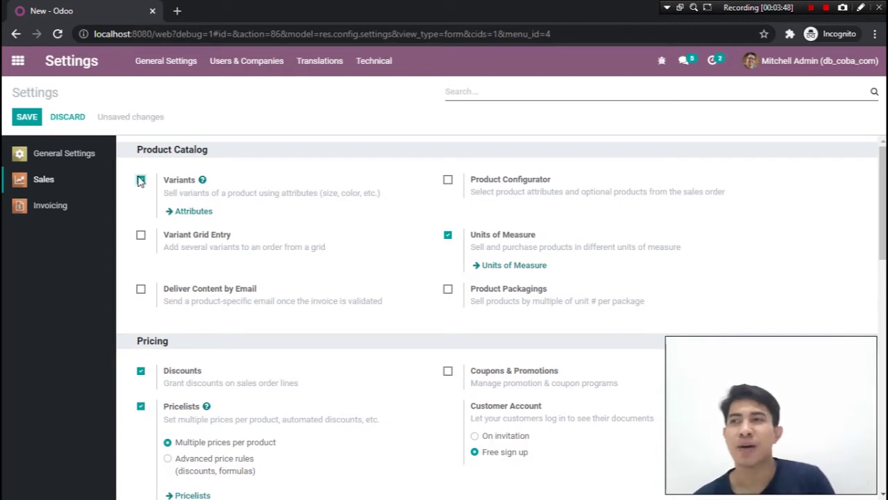
click(141, 180)
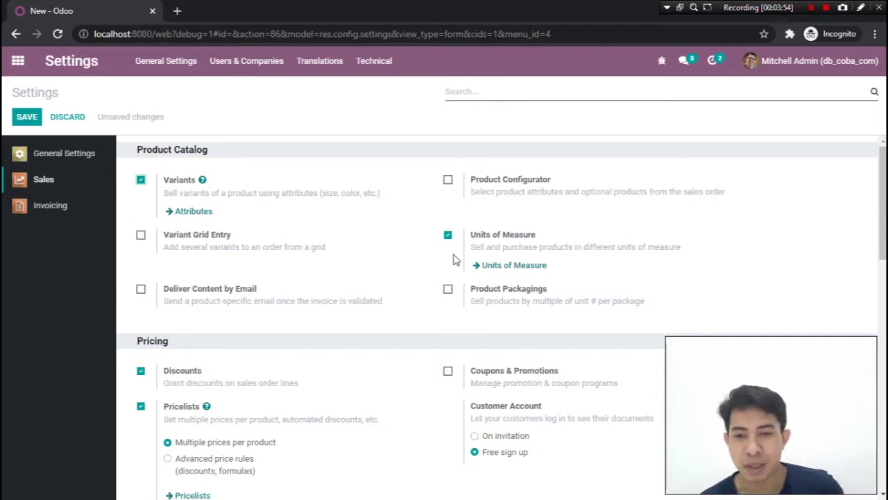
click(447, 236)
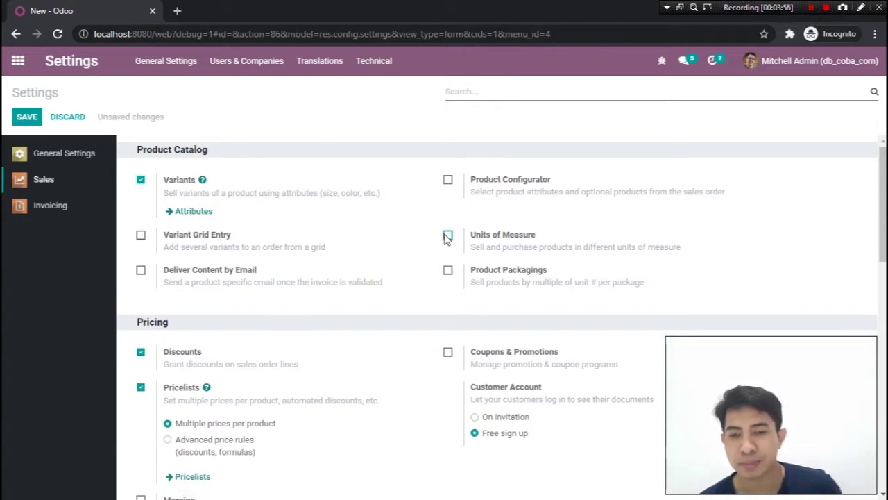
click(448, 236)
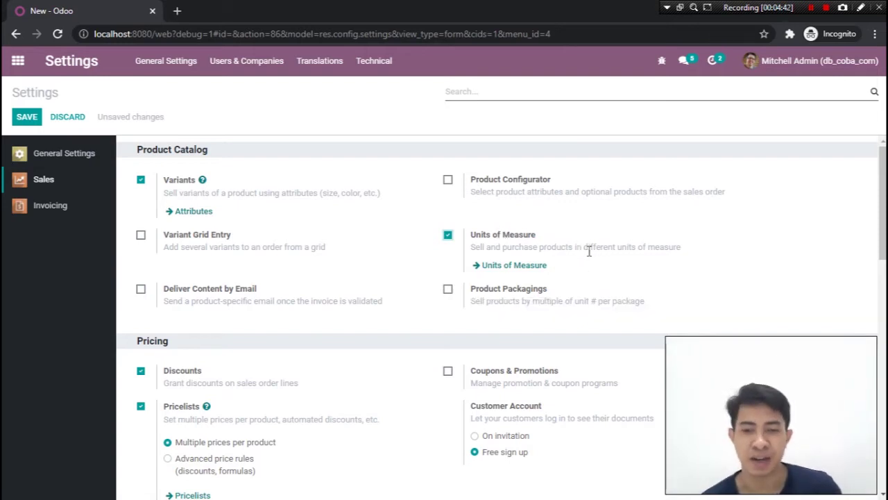
scroll(631, 297, down, 1)
scroll(632, 297, down, 2)
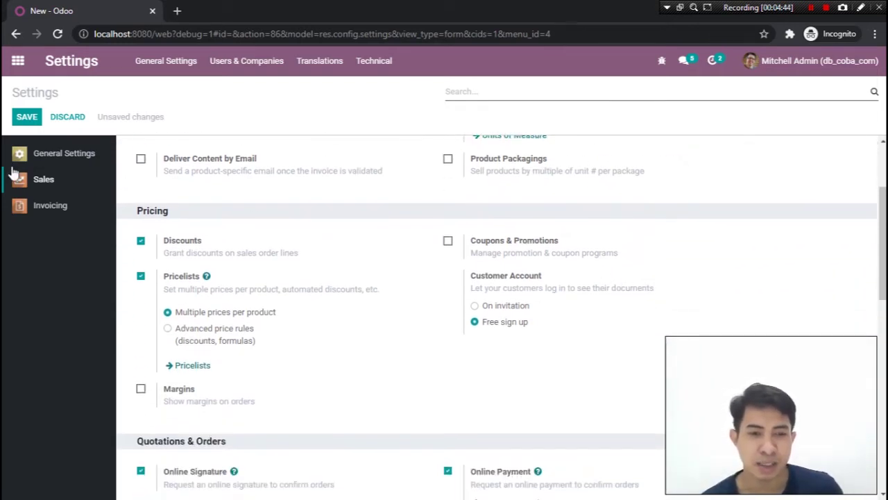
click(140, 242)
click(141, 243)
click(141, 240)
click(140, 239)
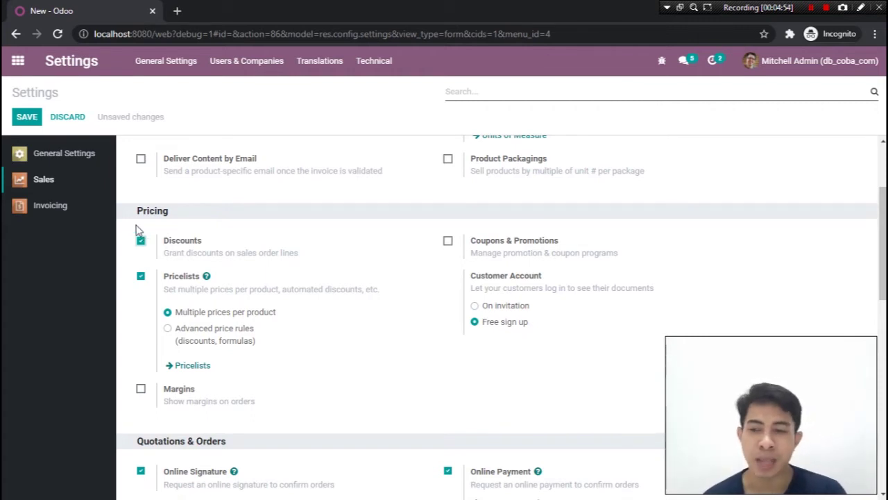
click(141, 242)
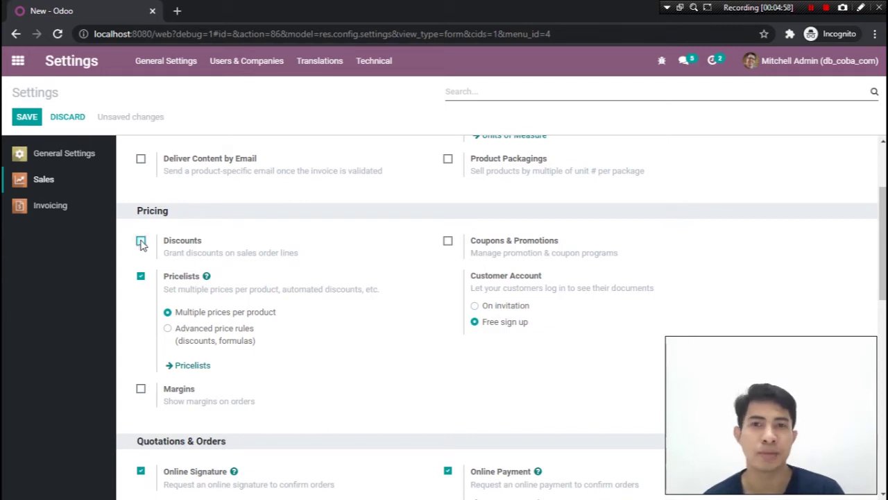
click(141, 242)
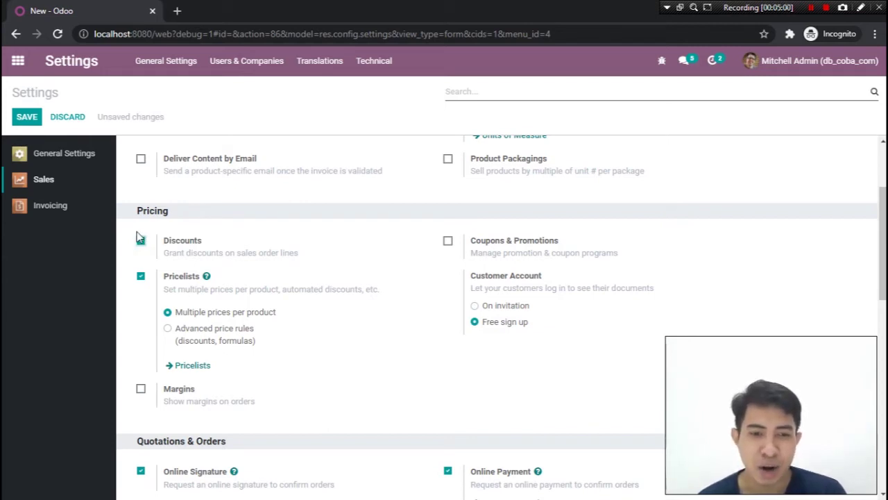
click(141, 277)
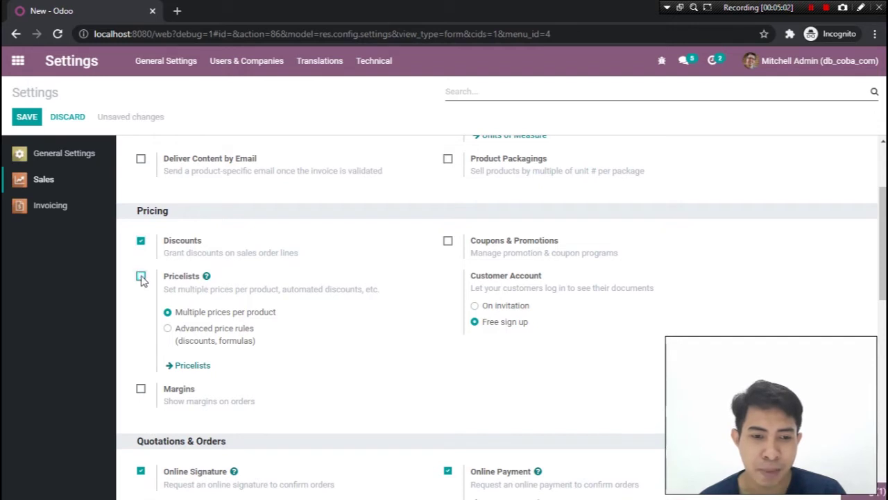
click(142, 277)
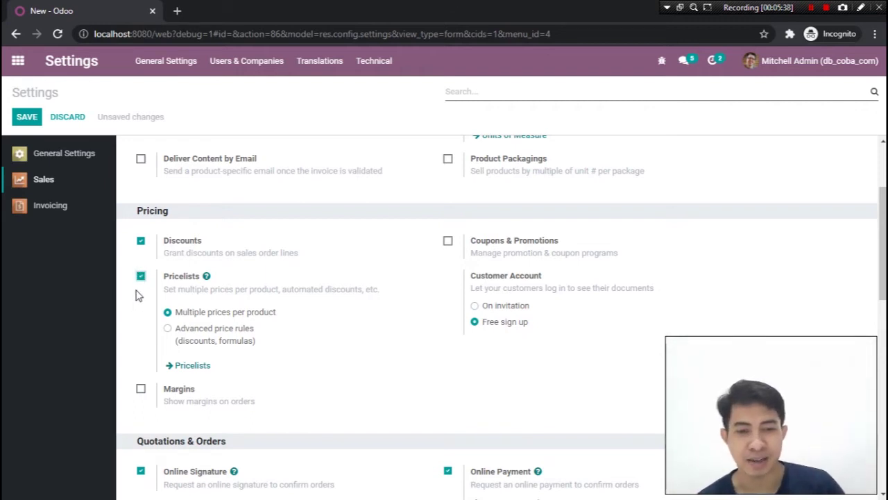
scroll(274, 285, down, 2)
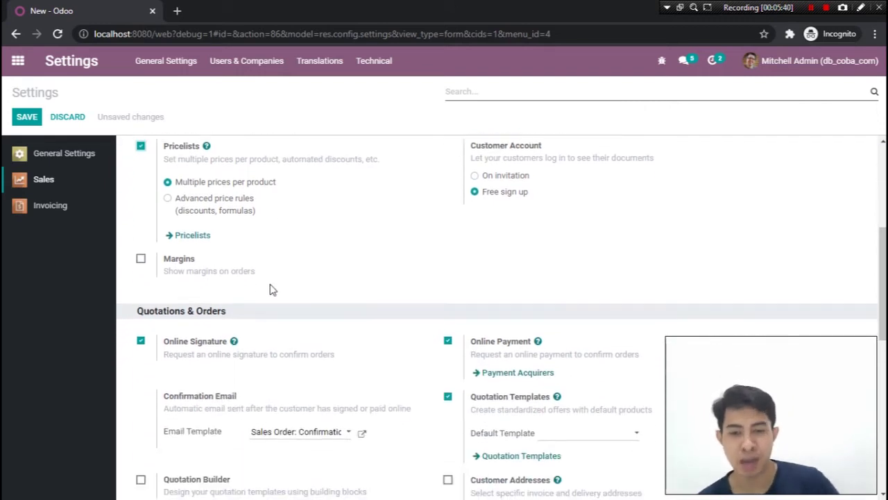
scroll(272, 291, down, 2)
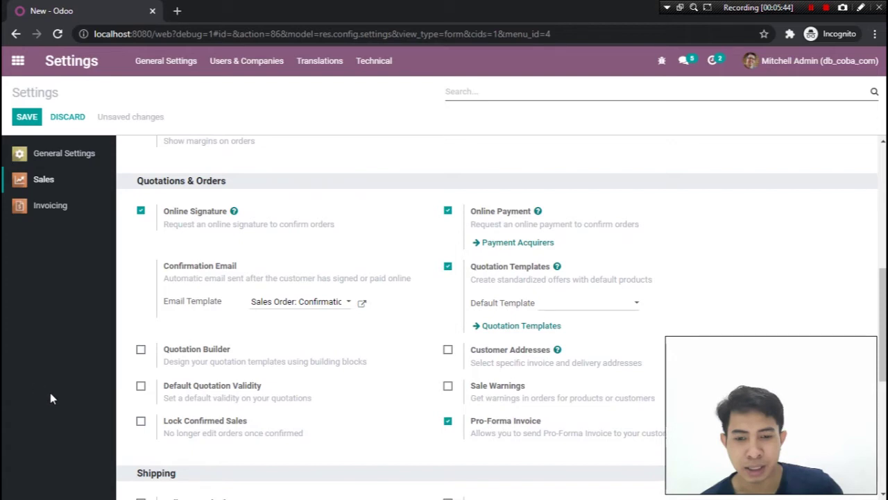
click(449, 422)
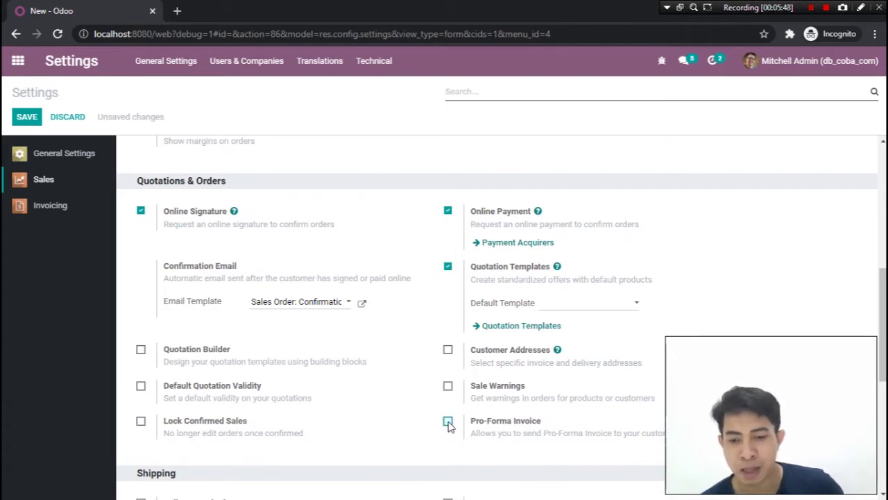
click(447, 422)
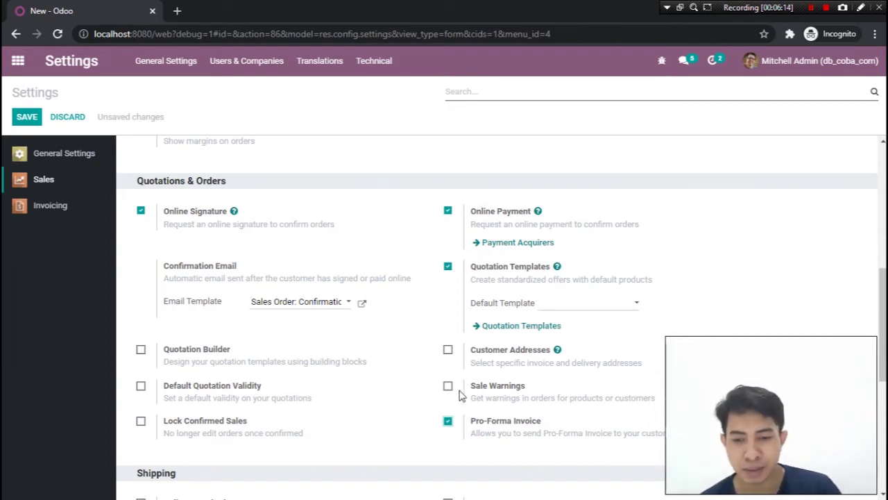
scroll(451, 392, down, 2)
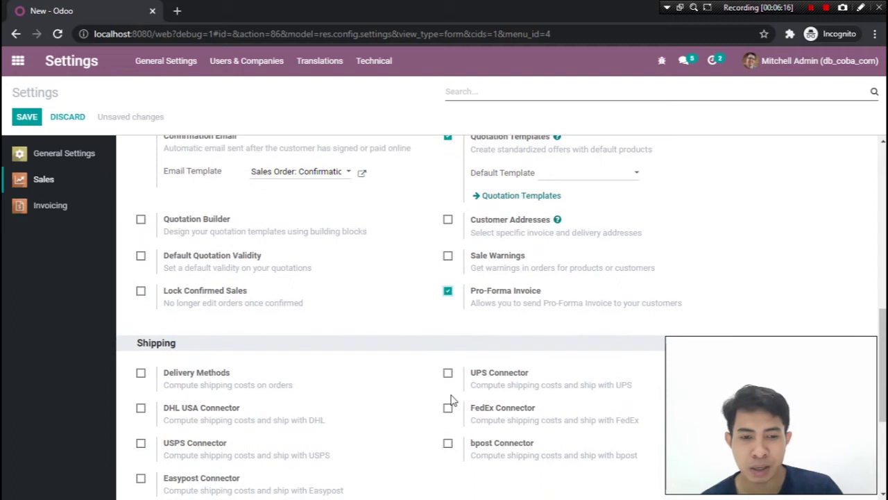
scroll(433, 386, down, 2)
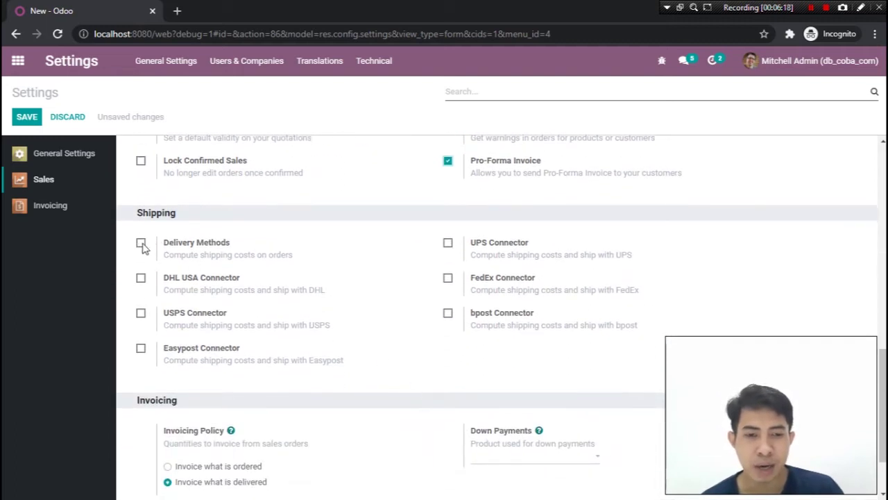
click(142, 244)
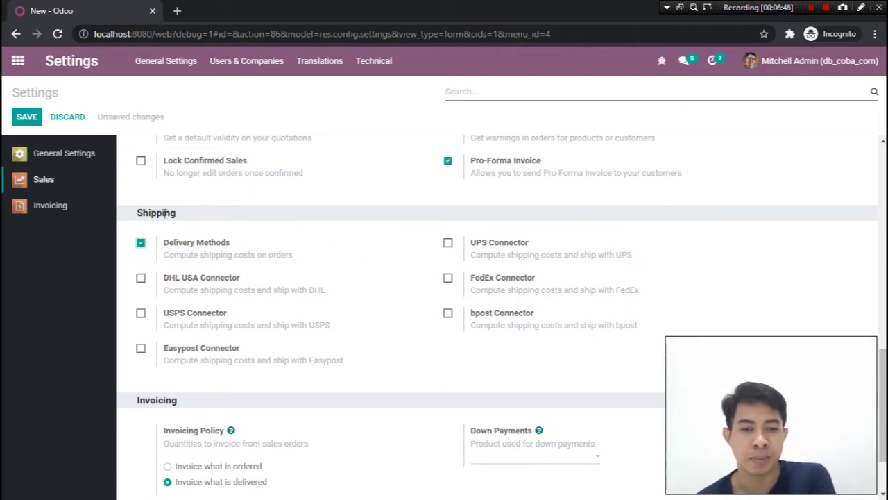
click(141, 243)
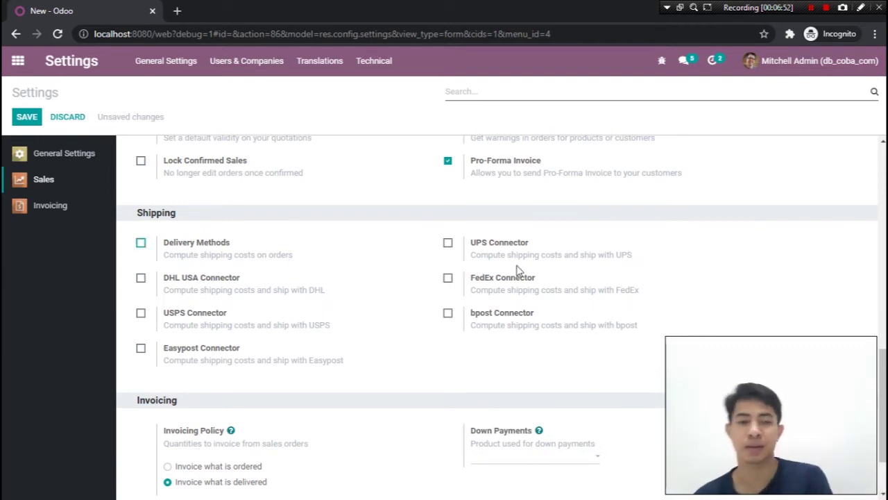
scroll(520, 284, down, 1)
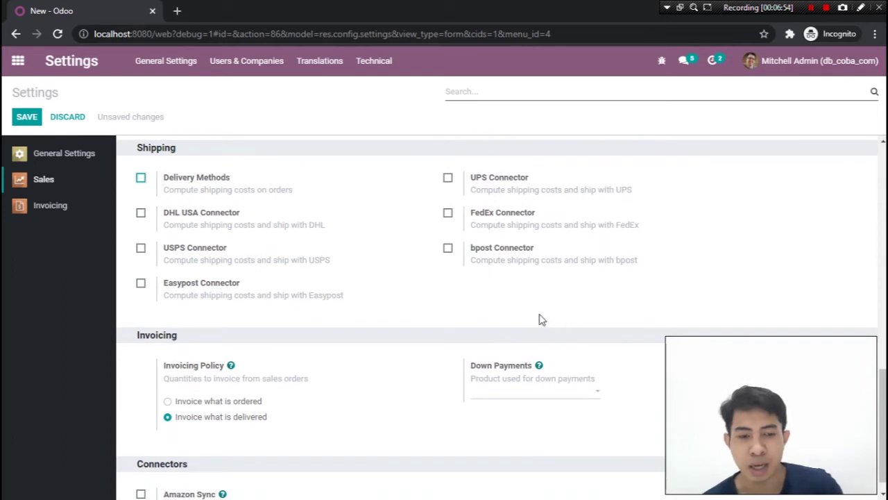
scroll(406, 316, down, 1)
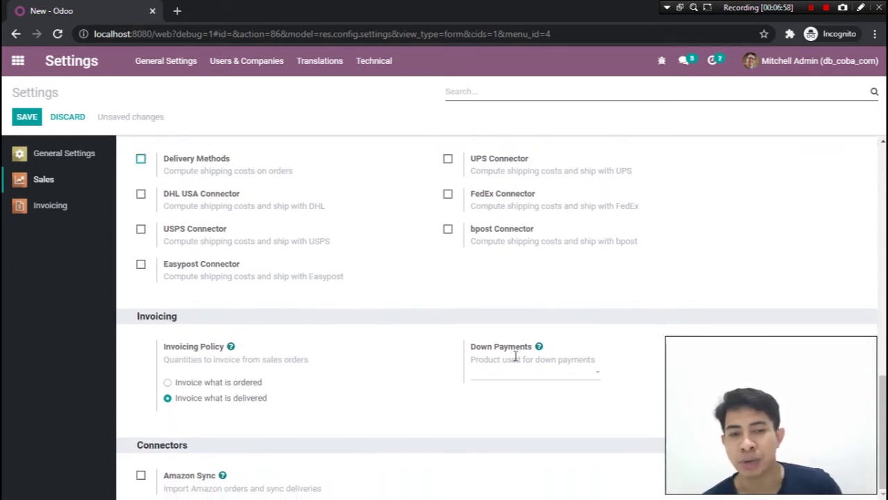
scroll(515, 355, up, 8)
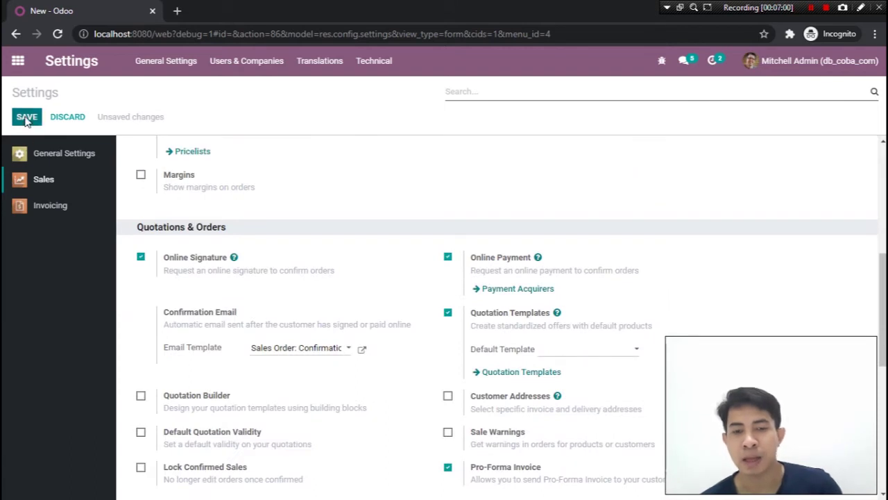
Save the settings and review the Sales options, with invoicing policy Invoice what is delivered
click(25, 118)
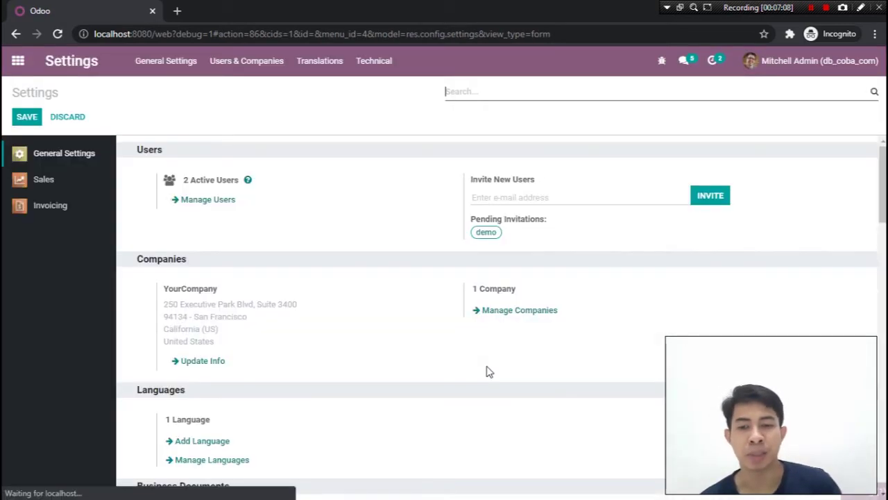
click(23, 179)
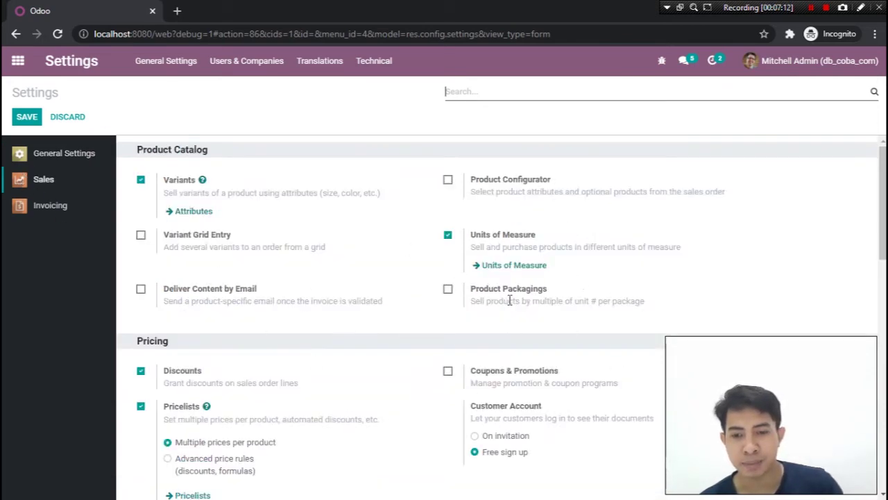
scroll(511, 301, down, 8)
scroll(507, 311, down, 4)
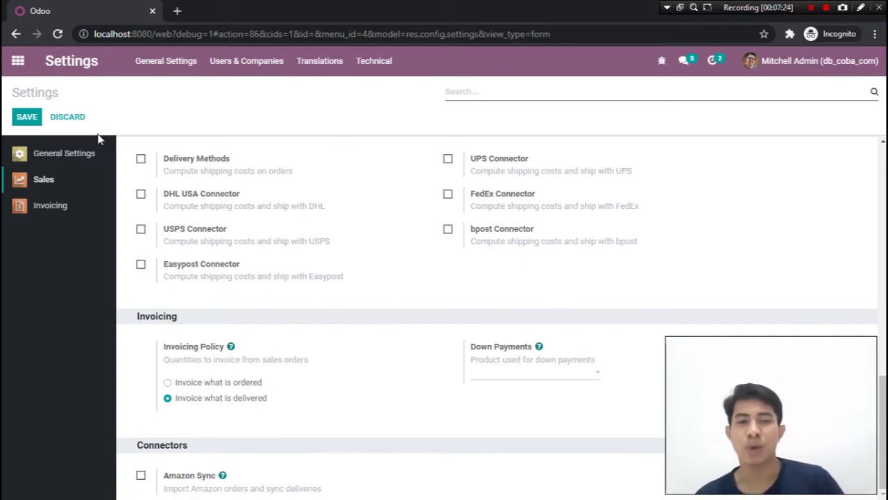
Go to Sales > Orders > Customers to list the existing customers
click(18, 62)
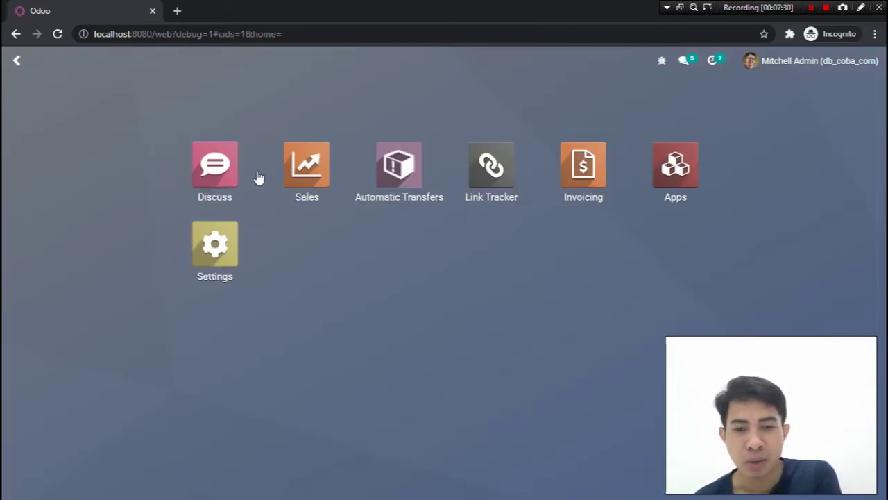
click(296, 177)
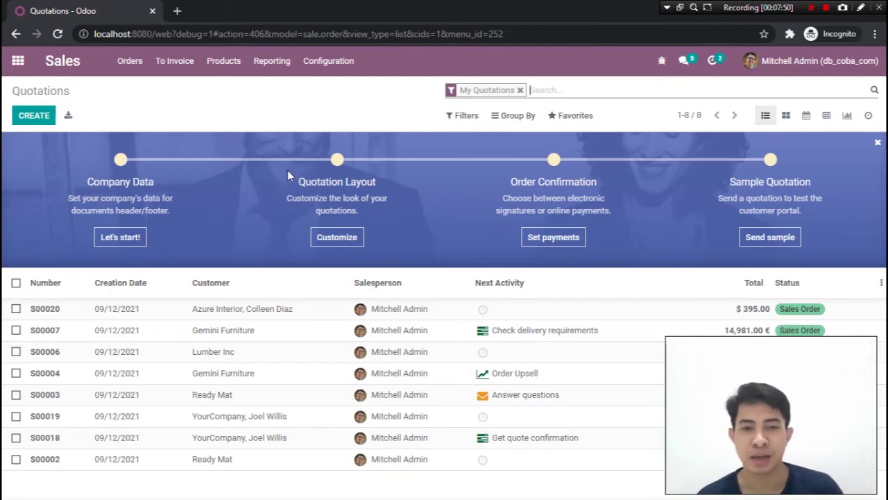
click(127, 69)
click(144, 138)
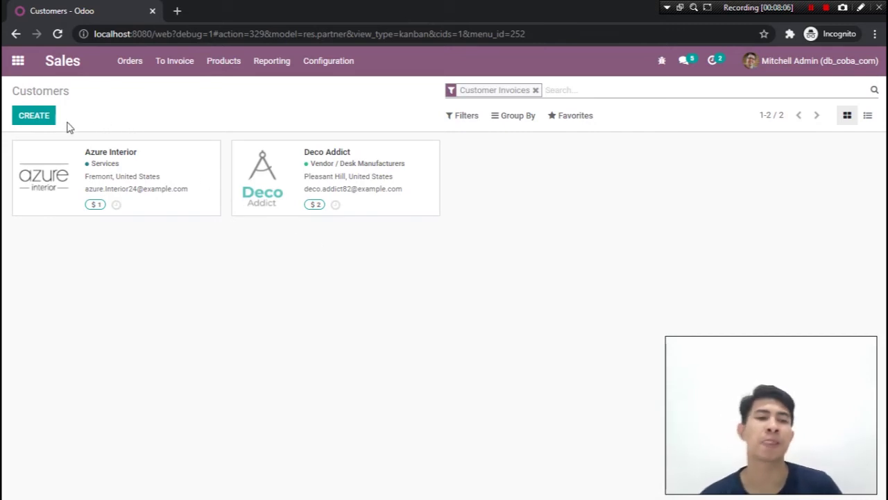
Create a new customer, enter the customer's name, and set the type to Individual
click(31, 119)
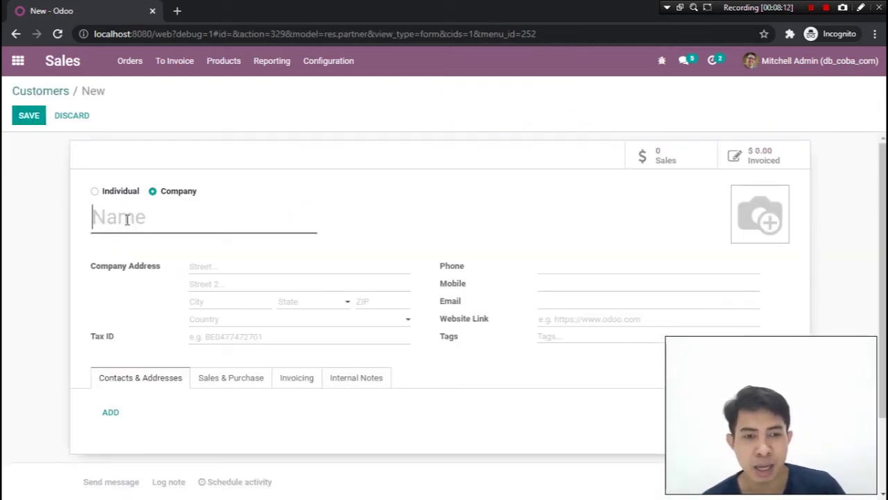
mouse_move(127, 220)
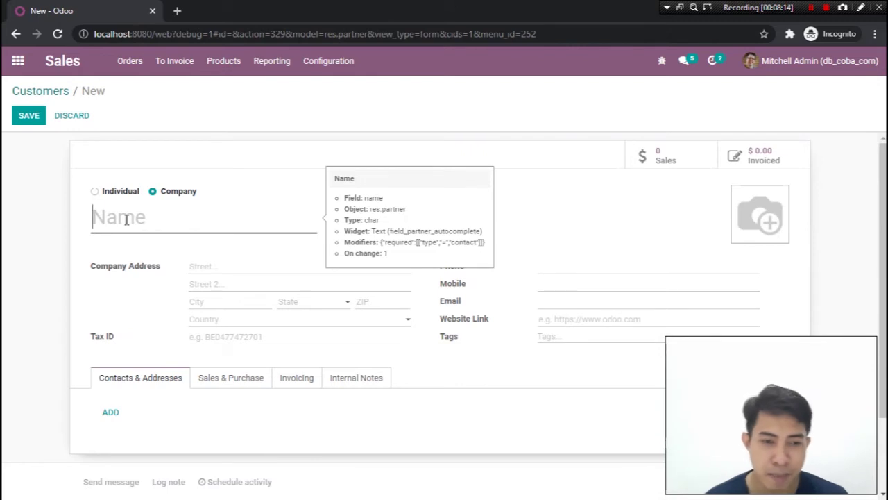
text(Joko)
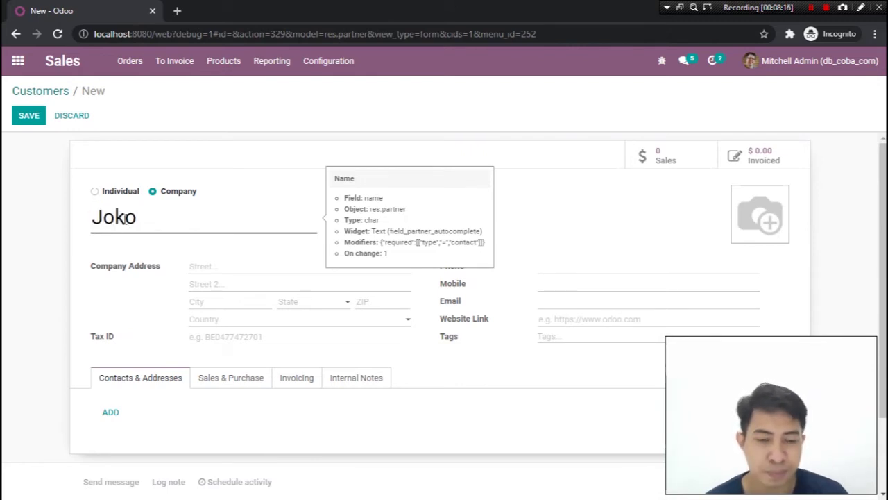
drag(153, 230, 92, 221)
click(105, 224)
click(154, 226)
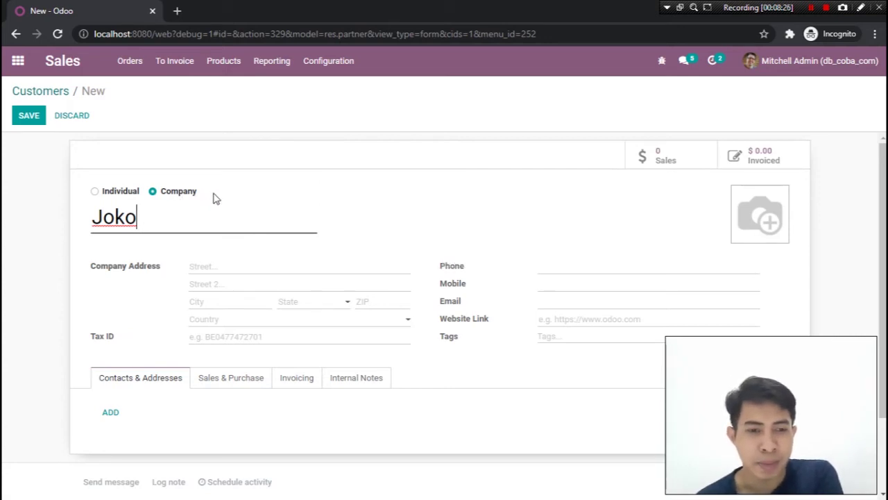
click(95, 192)
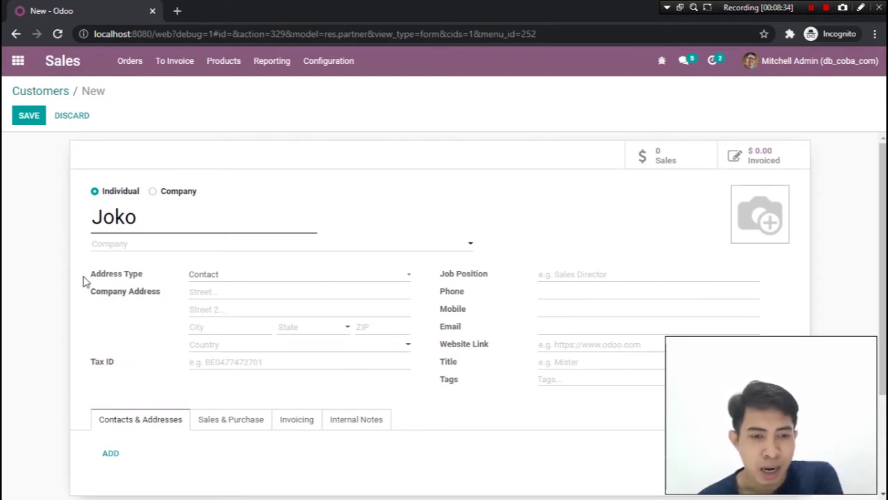
drag(84, 278, 132, 277)
click(137, 276)
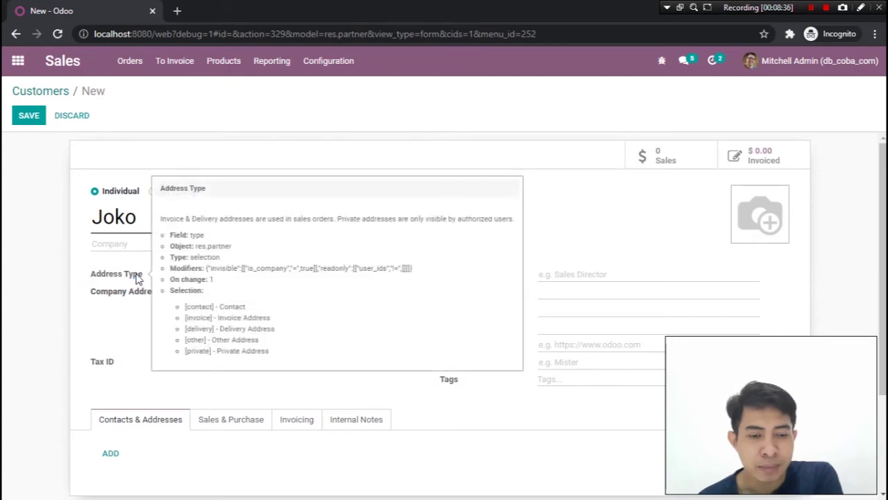
drag(115, 217, 202, 219)
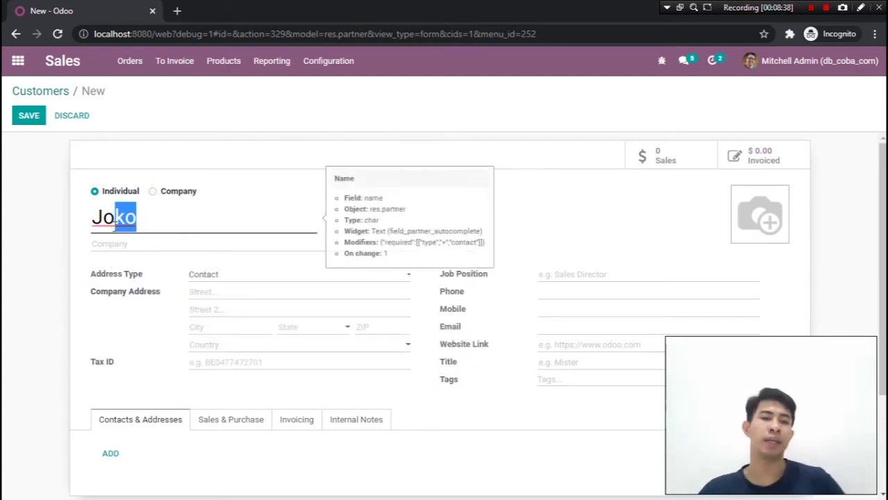
click(207, 220)
click(271, 277)
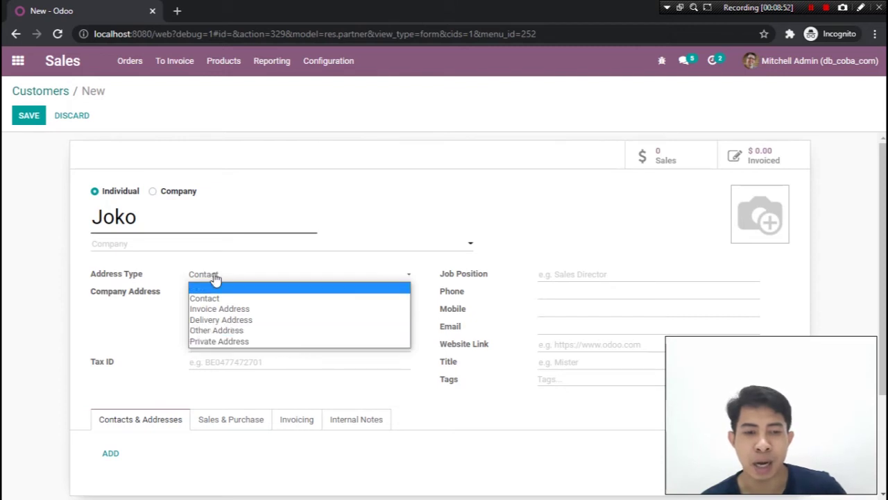
click(3, 326)
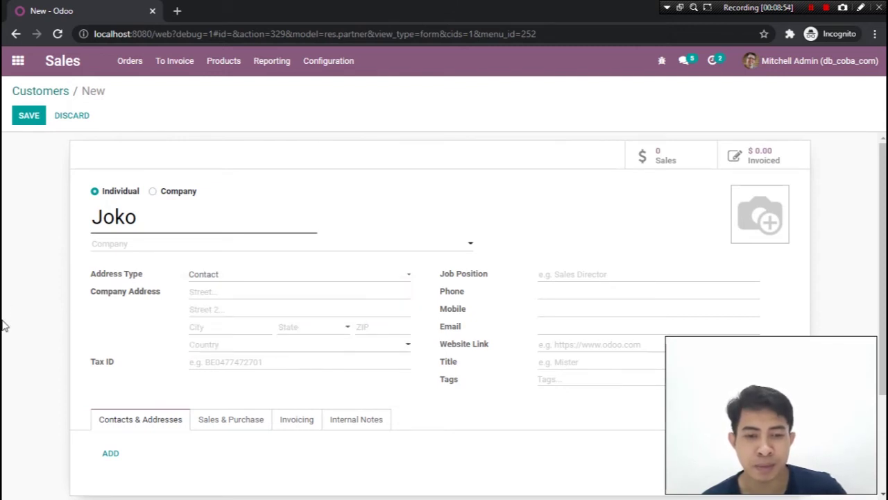
Enter the customer's street address and choose state Jakarta (ID), setting country Indonesia
click(236, 294)
text(Kuning)
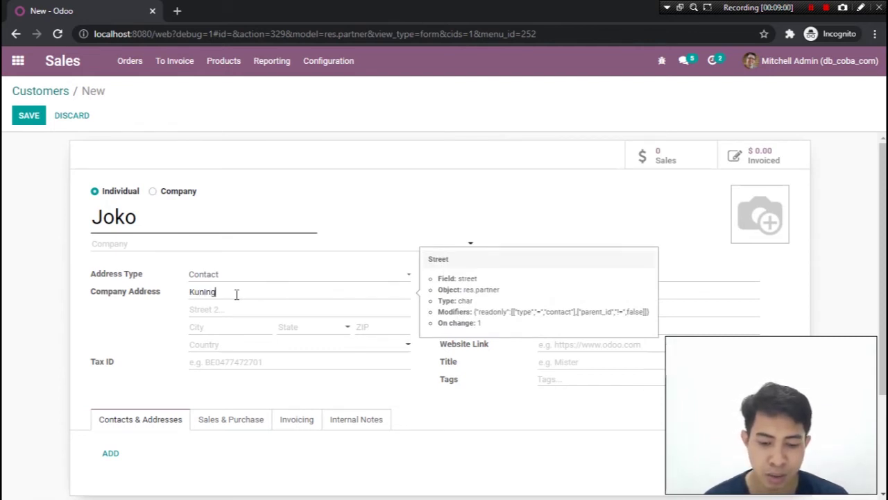
text(an )
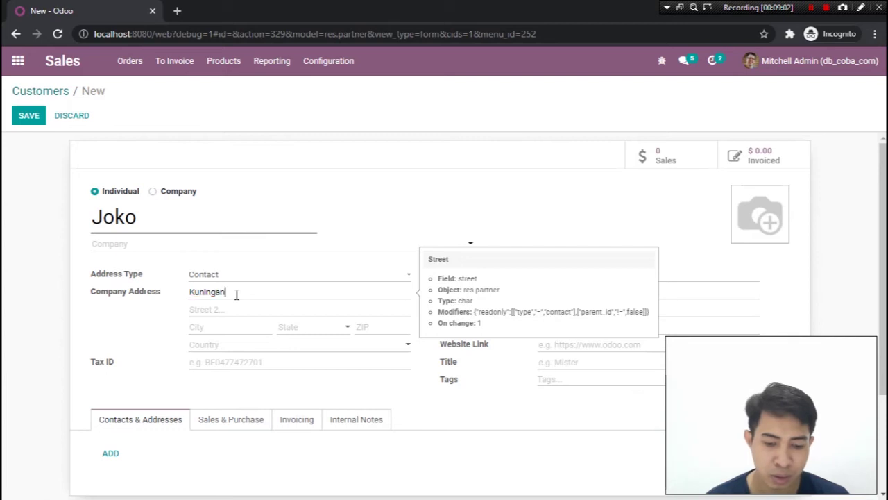
text(Jakarta)
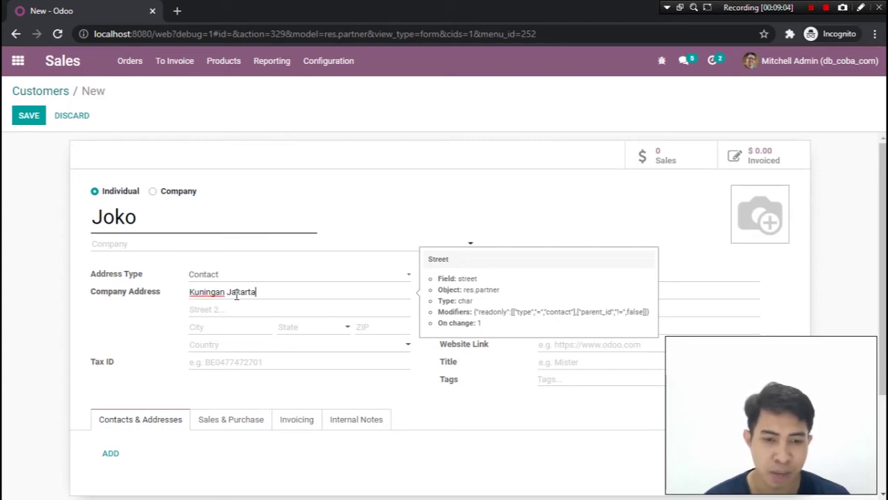
click(211, 329)
click(292, 333)
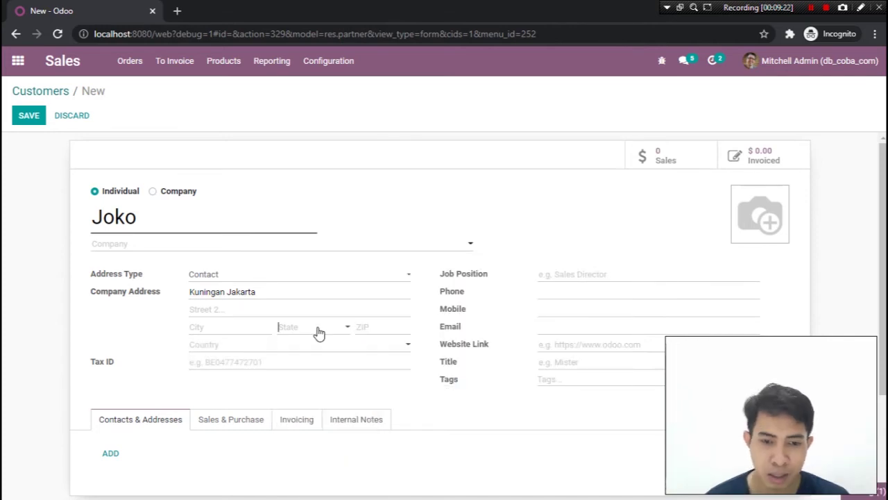
click(318, 332)
text(jak)
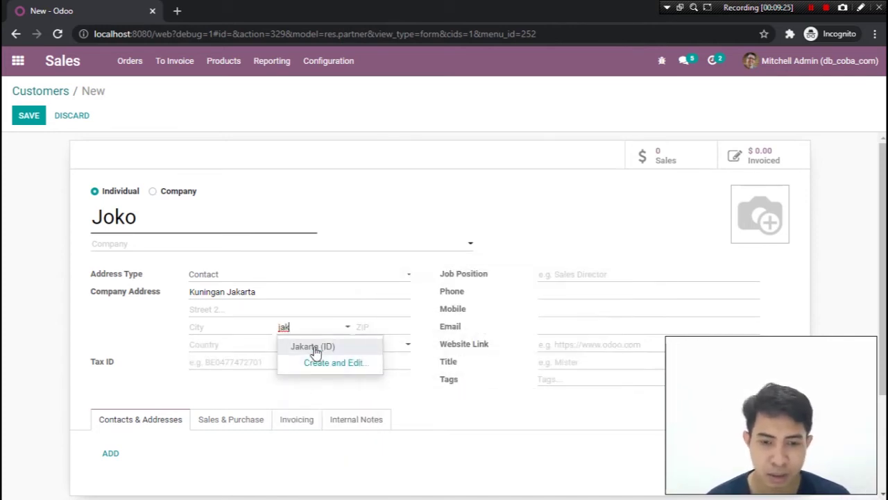
click(312, 347)
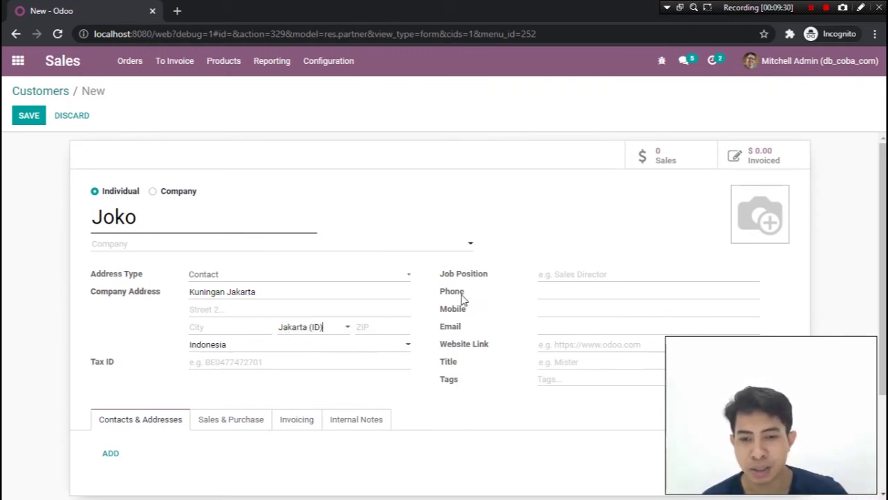
drag(435, 297, 451, 294)
click(555, 298)
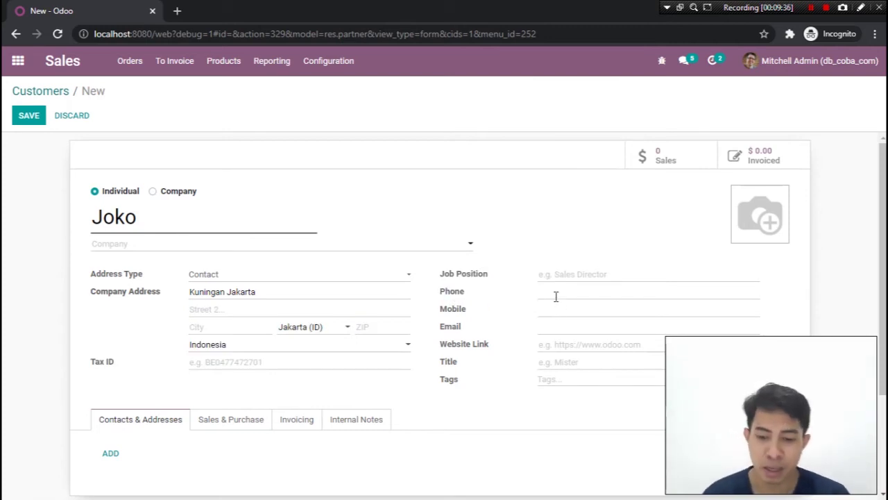
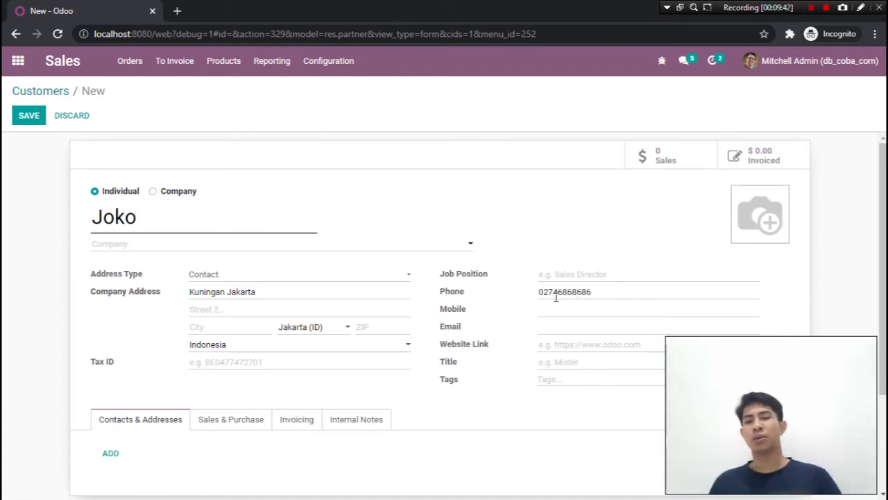
Fill in the customer's phone number, mobile number and e-mail address
click(597, 313)
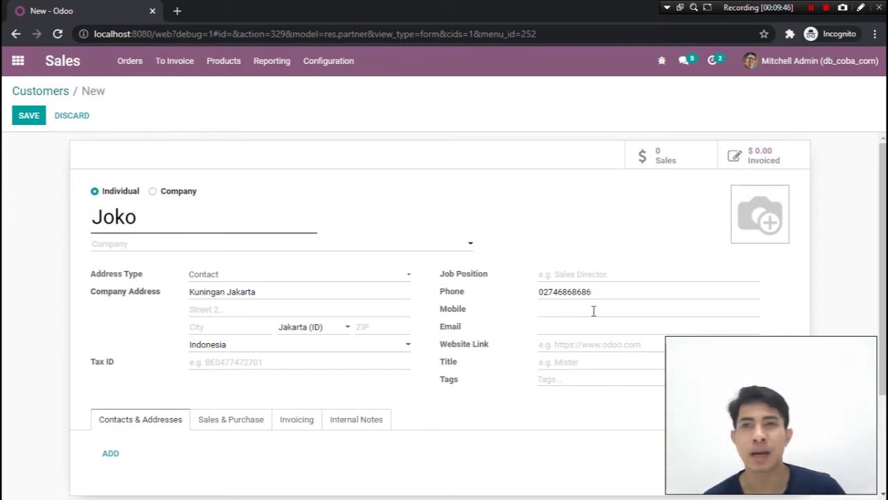
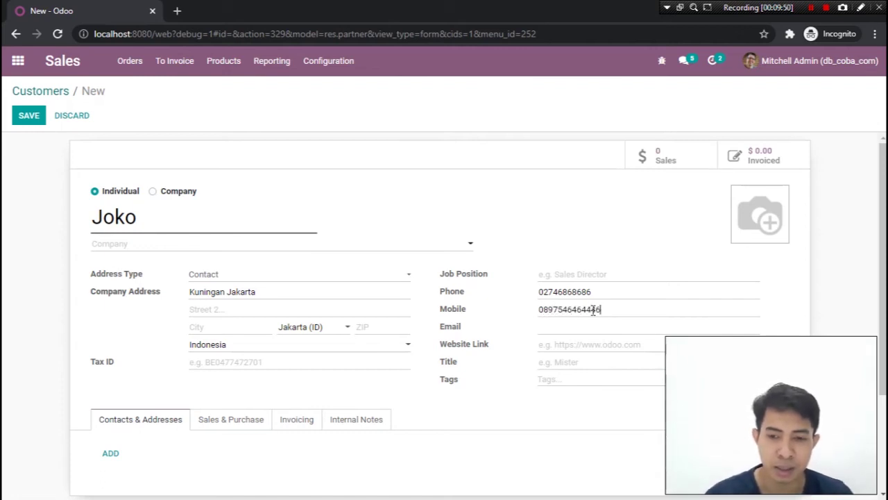
click(604, 328)
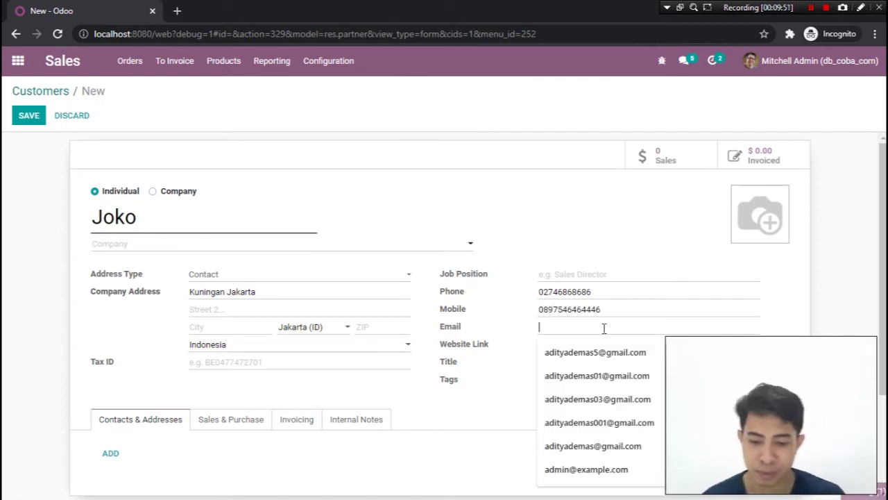
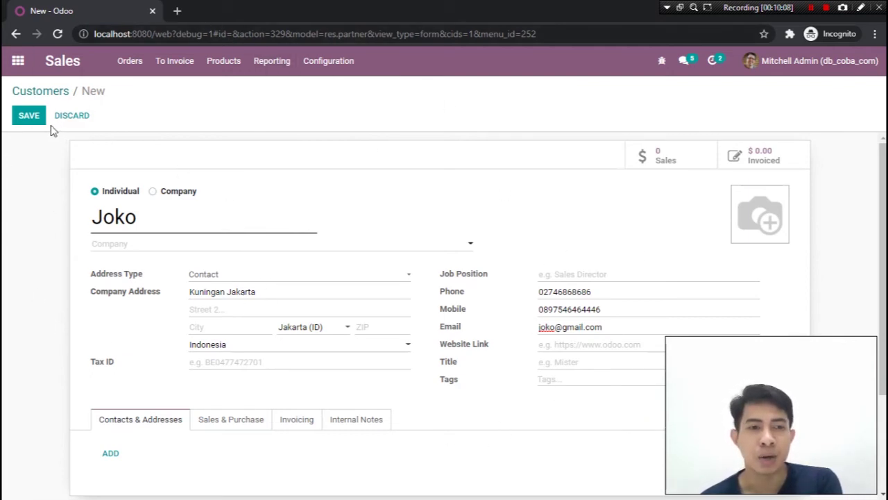
Save the customer, then reopen it for editing and cancel adding a profile photo
click(15, 120)
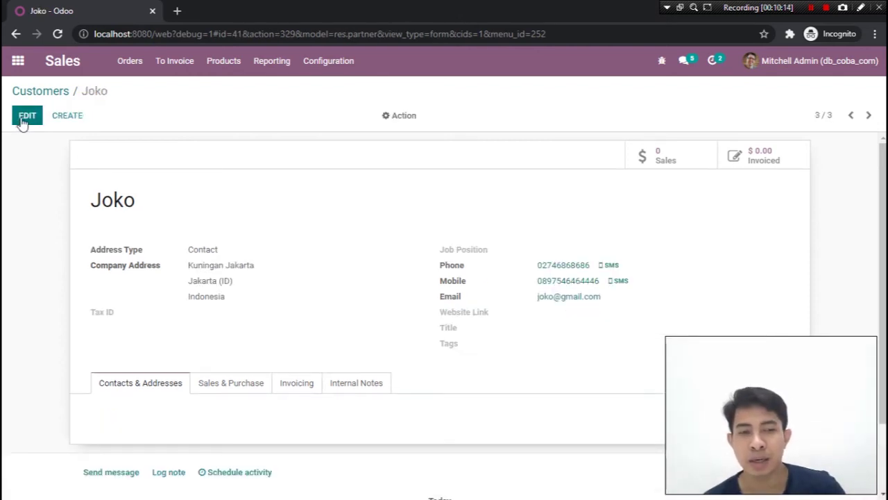
click(26, 116)
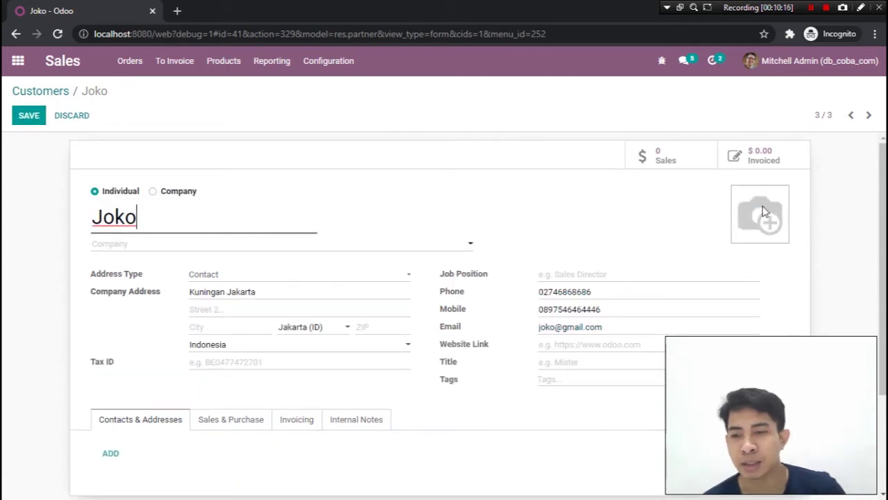
mouse_move(760, 199)
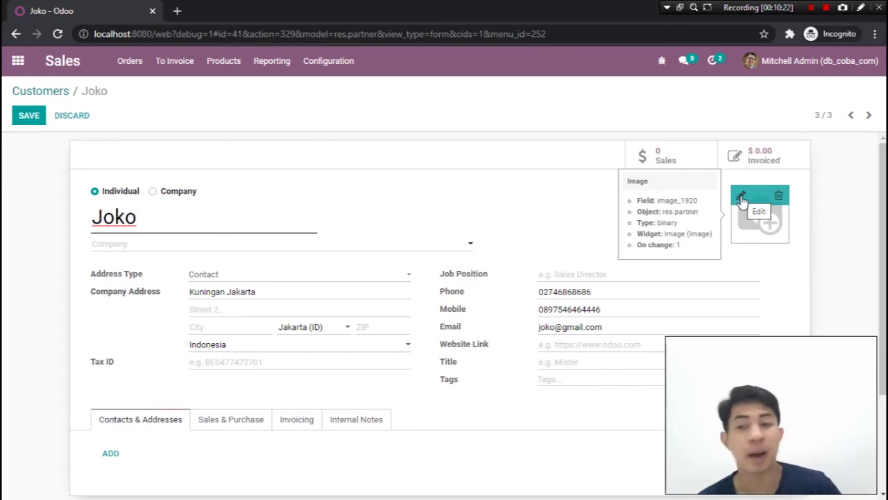
click(741, 198)
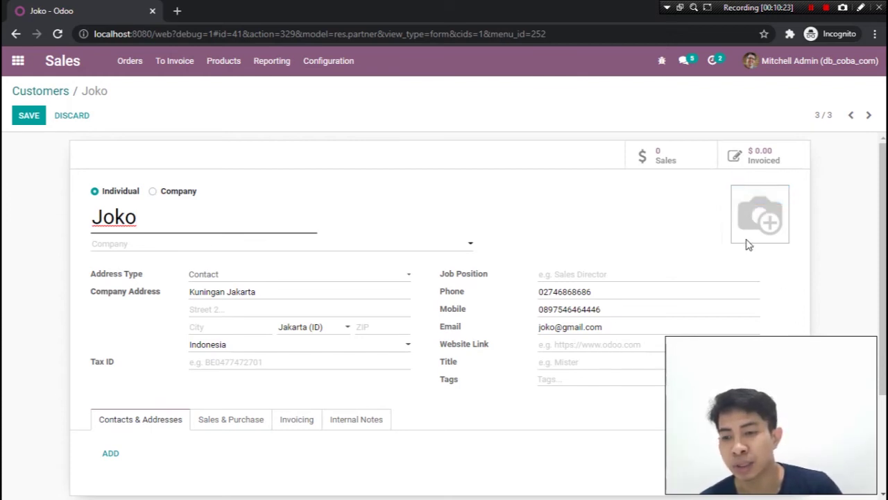
mouse_move(744, 203)
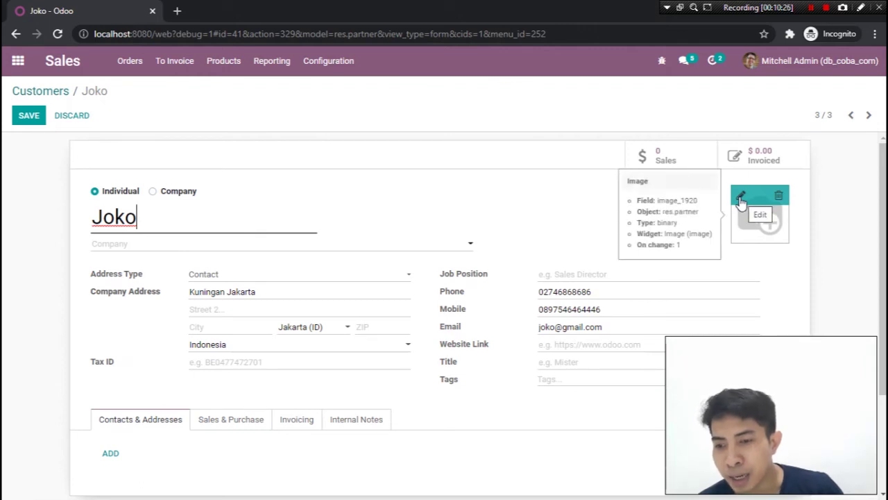
click(741, 200)
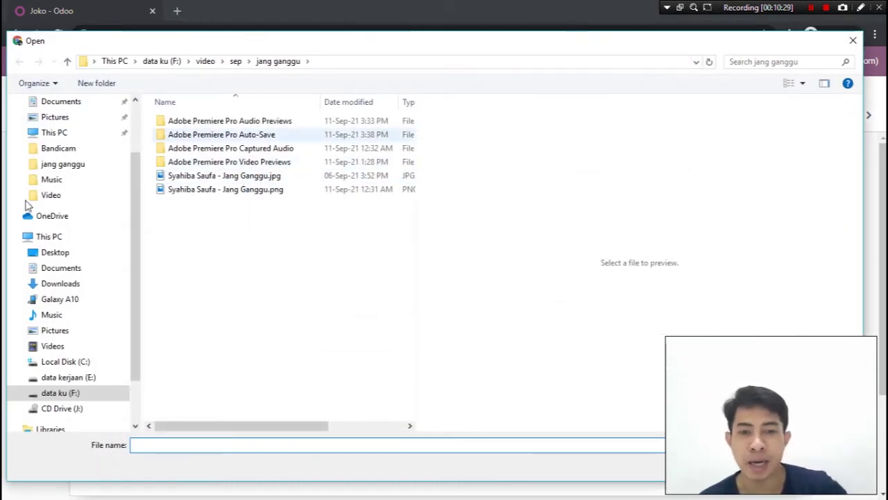
click(853, 41)
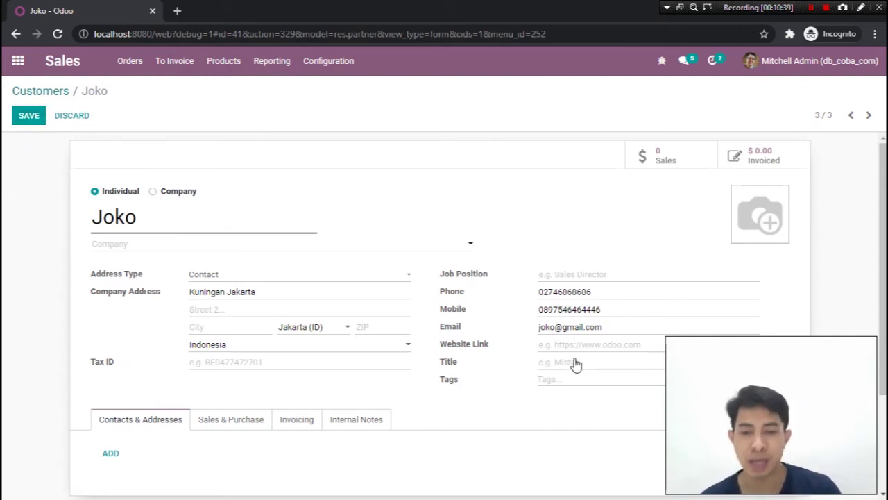
Save the customer record again without a photo
scroll(204, 347, down, 2)
scroll(146, 278, up, 2)
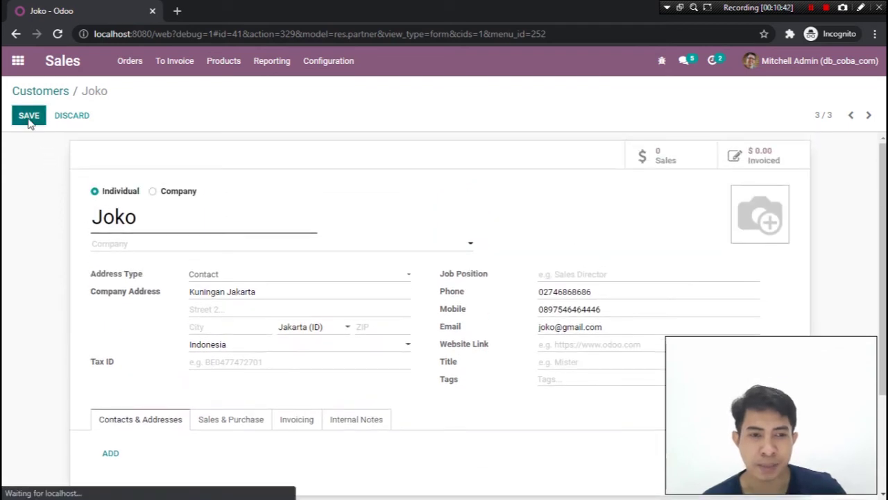
click(28, 119)
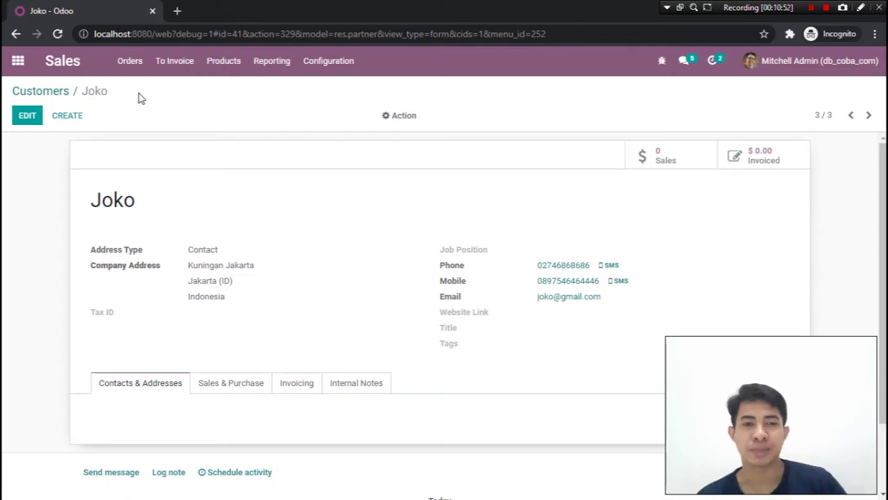
double_click(98, 201)
click(153, 215)
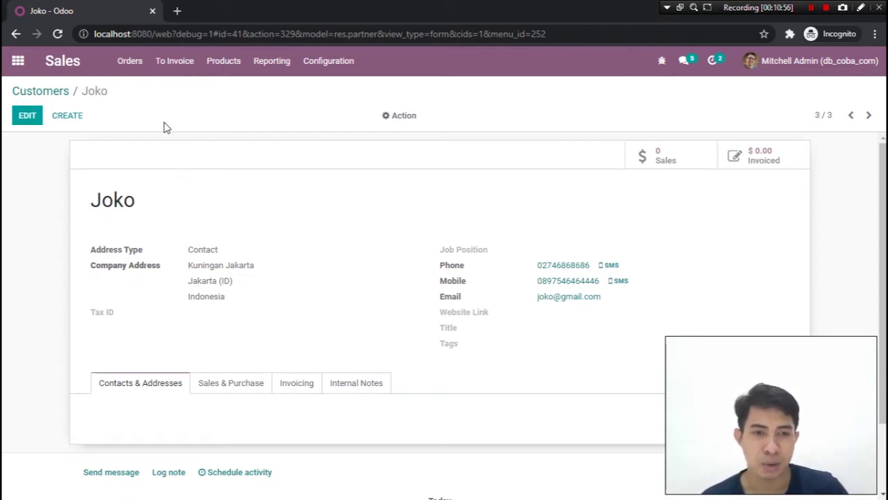
click(133, 64)
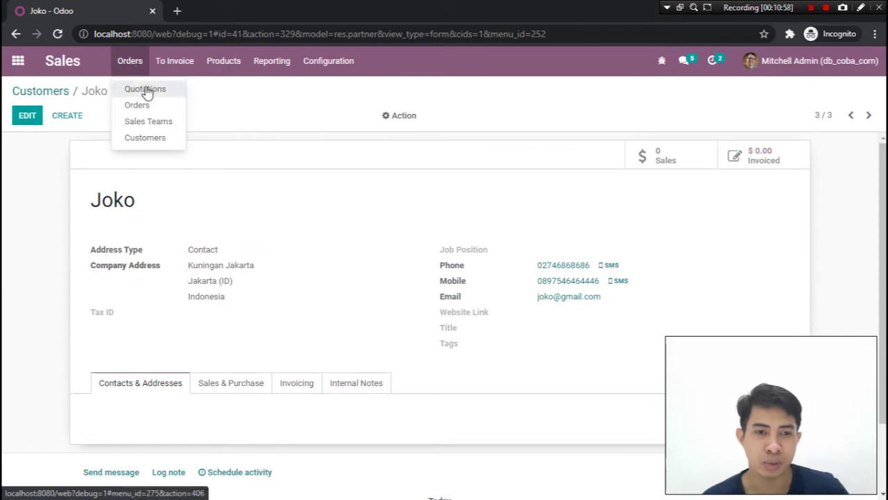
Open the Sales Quotations list, showing quotations S00020 through S00002
click(148, 94)
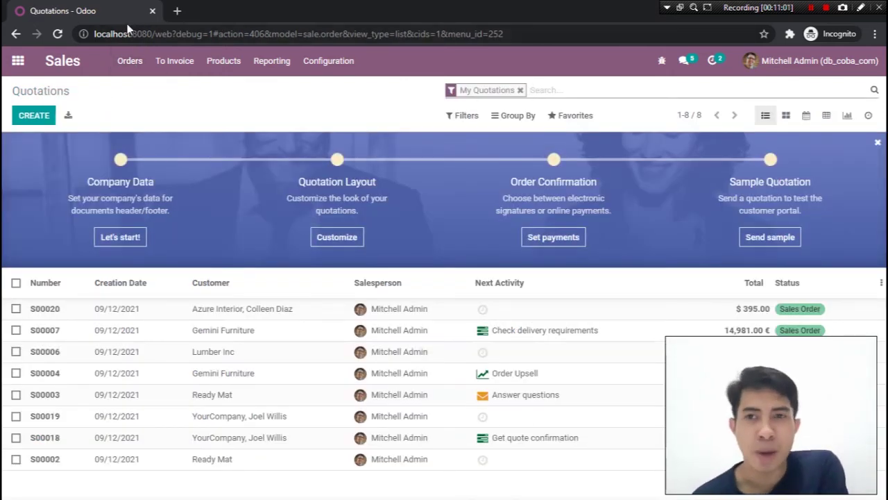
click(140, 72)
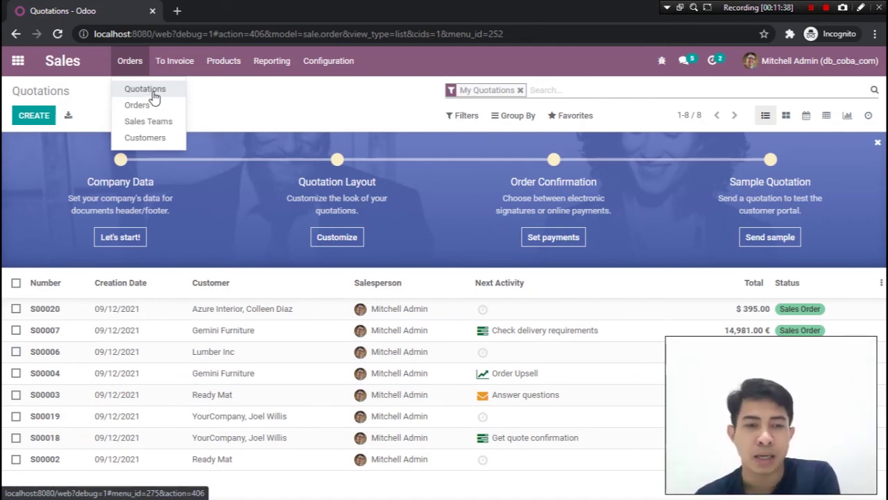
click(154, 97)
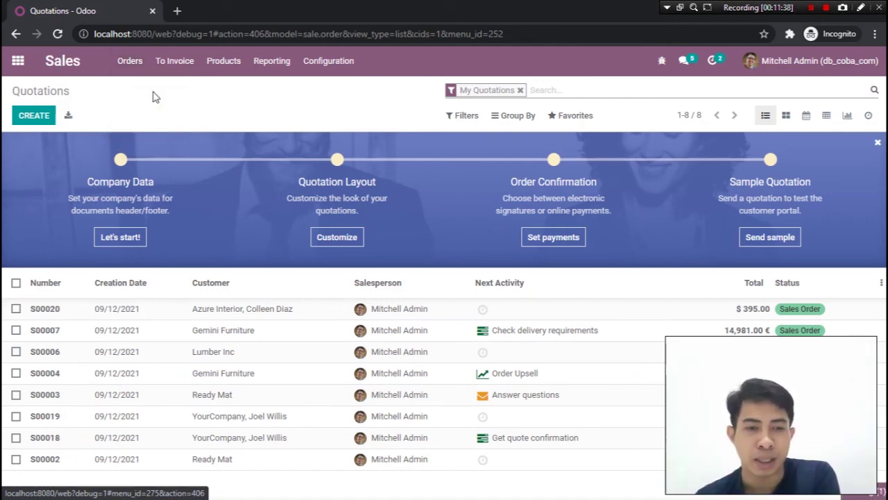
Start a new quotation for the newly created customer and review its quotation date
click(29, 119)
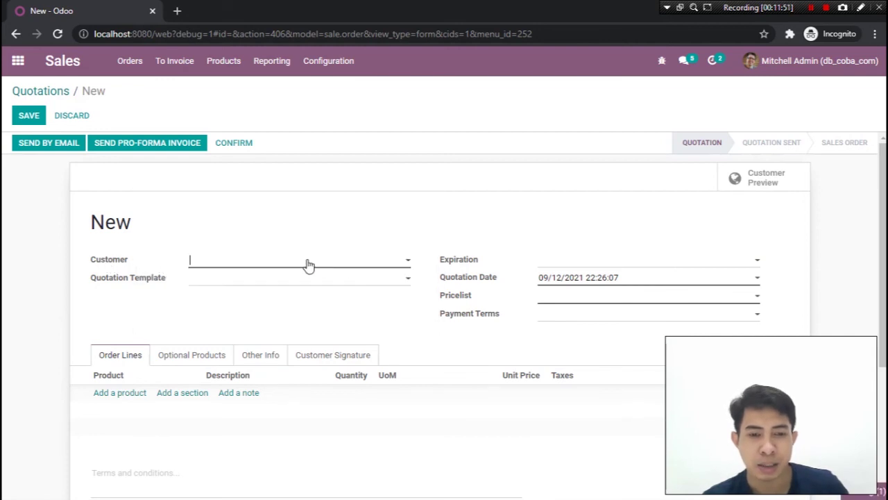
click(307, 265)
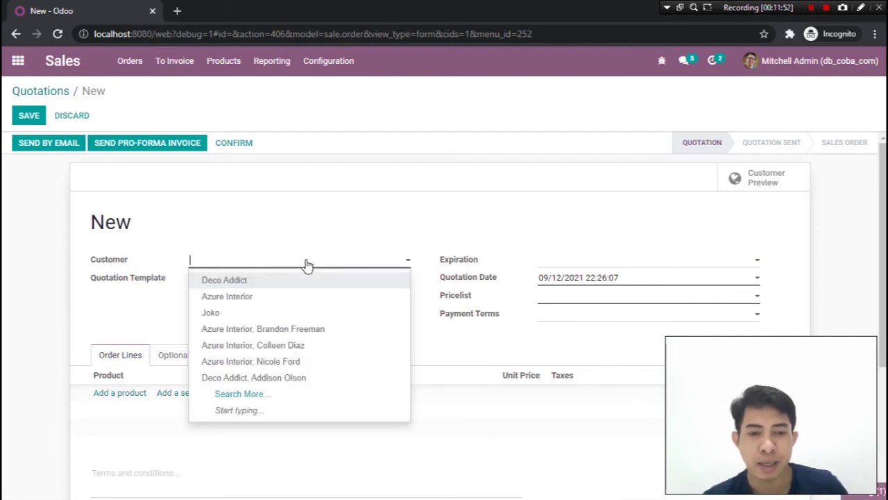
click(278, 316)
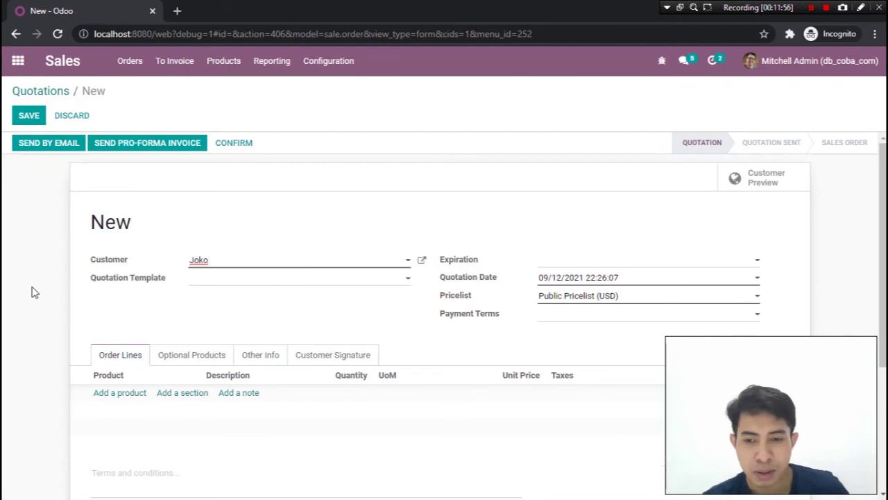
drag(440, 281, 497, 285)
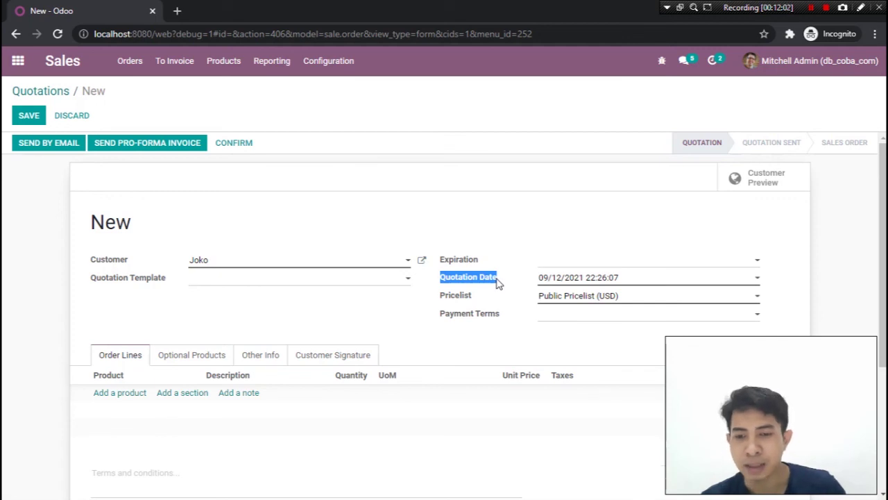
click(497, 281)
click(456, 226)
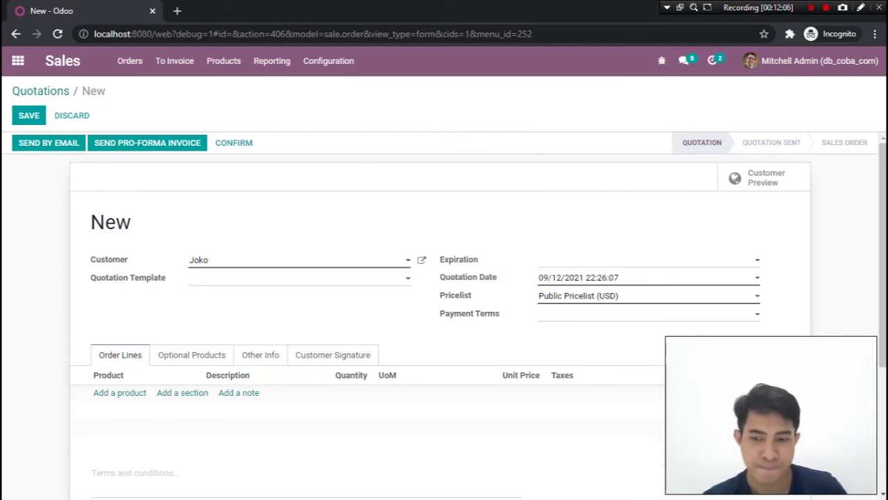
Add an [E-COM08] Storage Box line with quantity 5 at 79.00, totalling $395.00
click(118, 394)
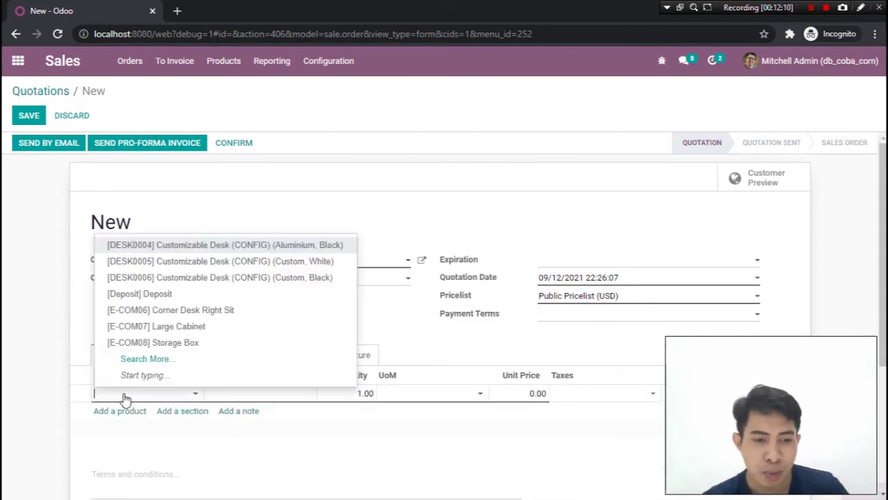
click(209, 351)
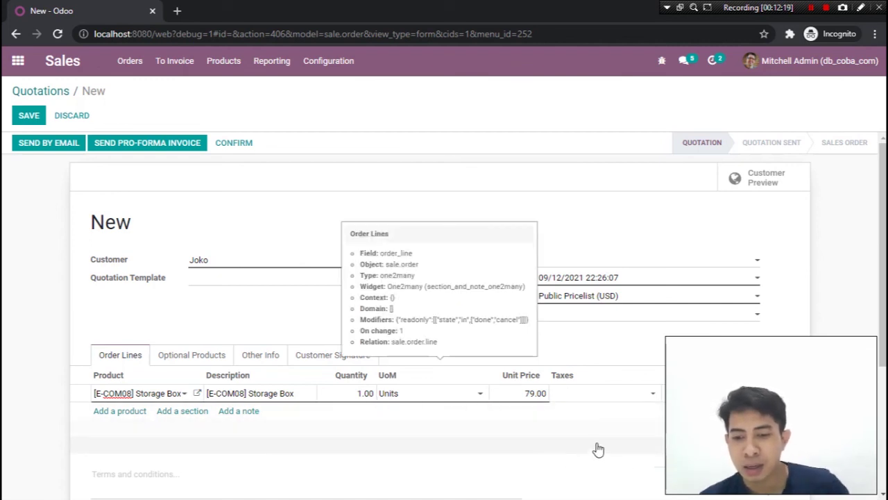
scroll(598, 450, down, 1)
click(366, 327)
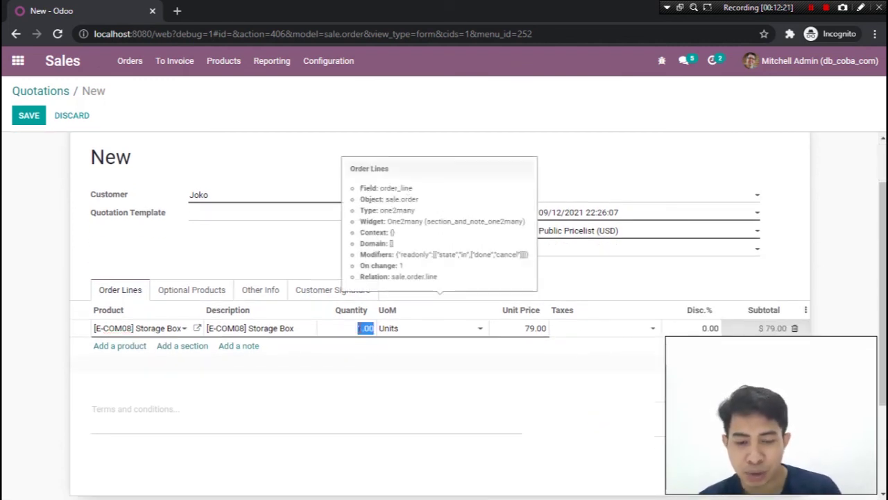
text(5)
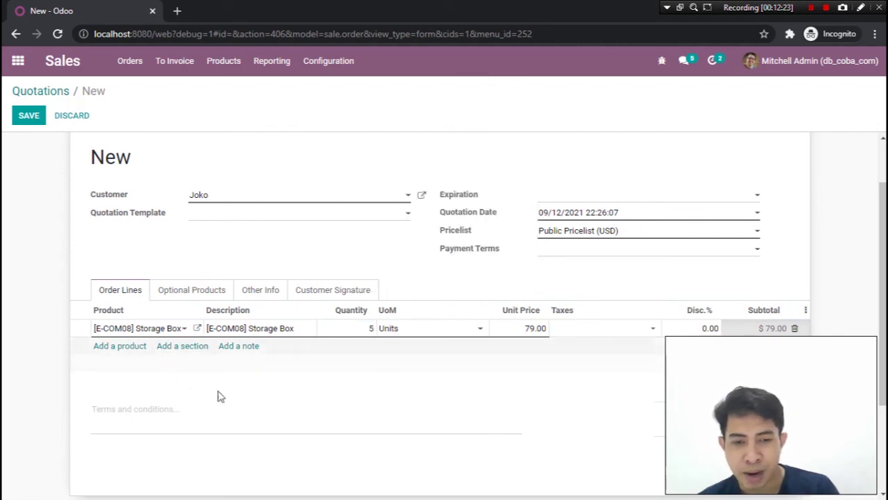
click(417, 423)
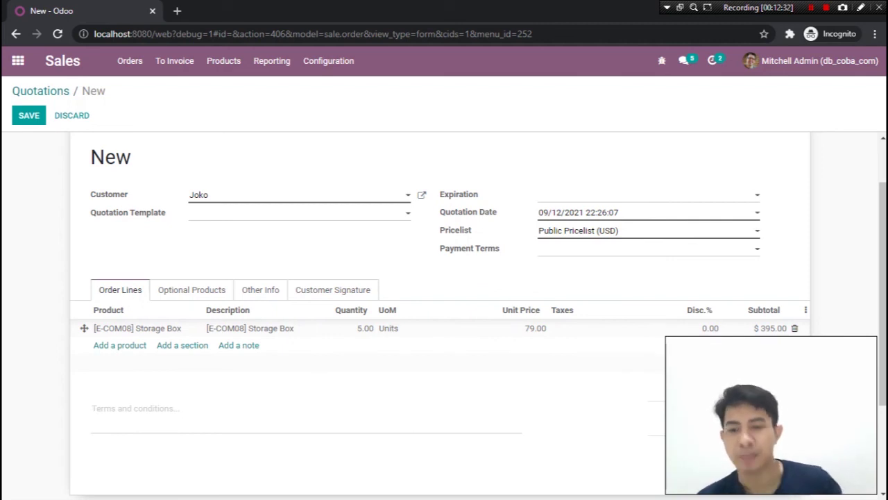
scroll(653, 447, up, 2)
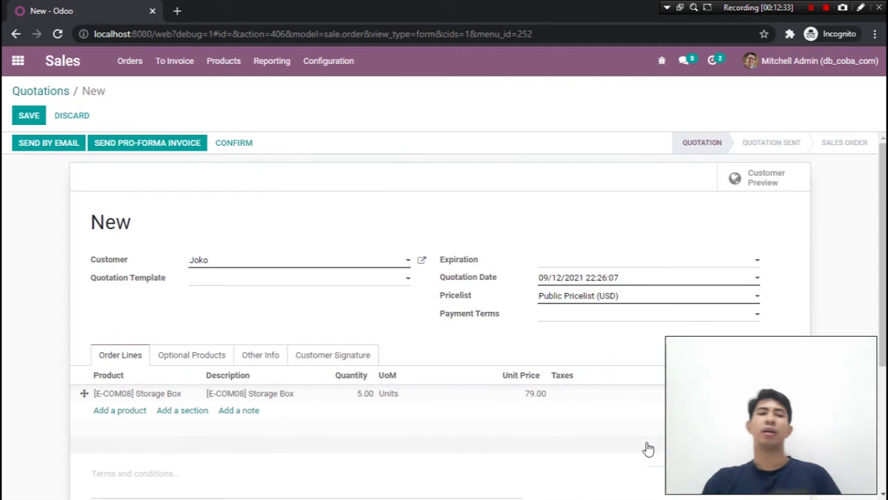
Save the new quotation as S00021 and return to the Quotations list
click(28, 116)
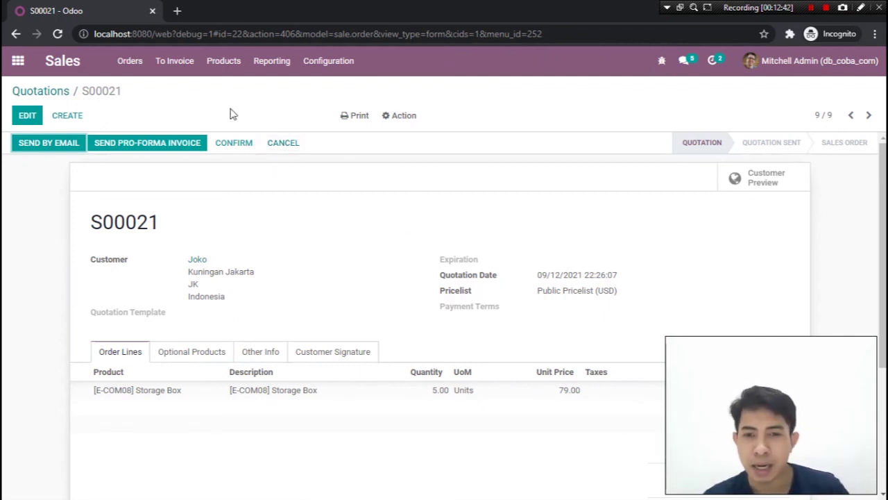
click(129, 64)
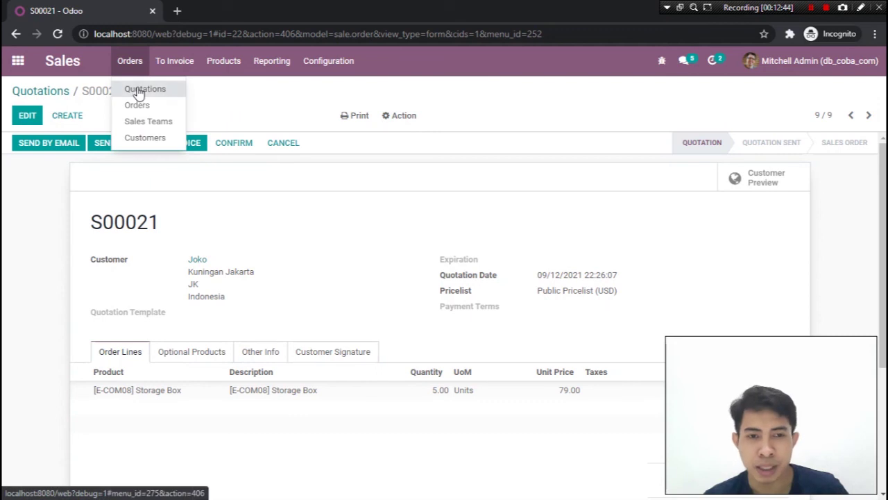
click(139, 92)
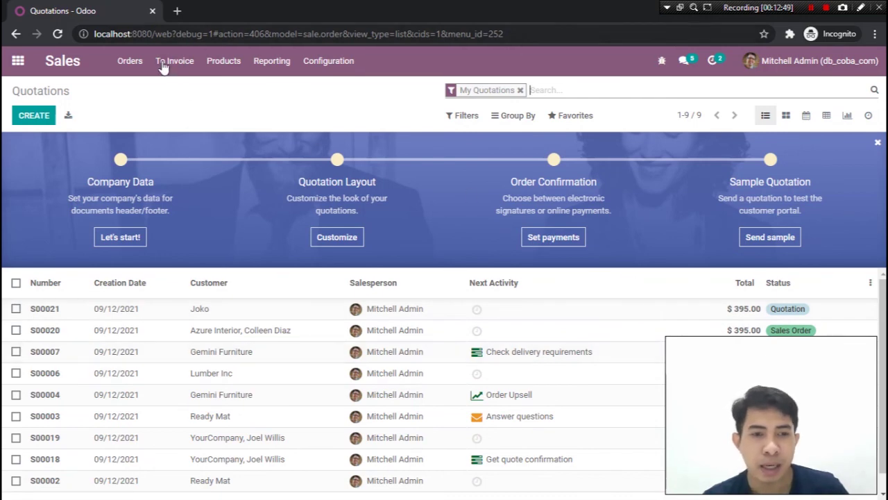
View the Sales Orders list, where S00021 does not yet appear
click(132, 62)
click(154, 113)
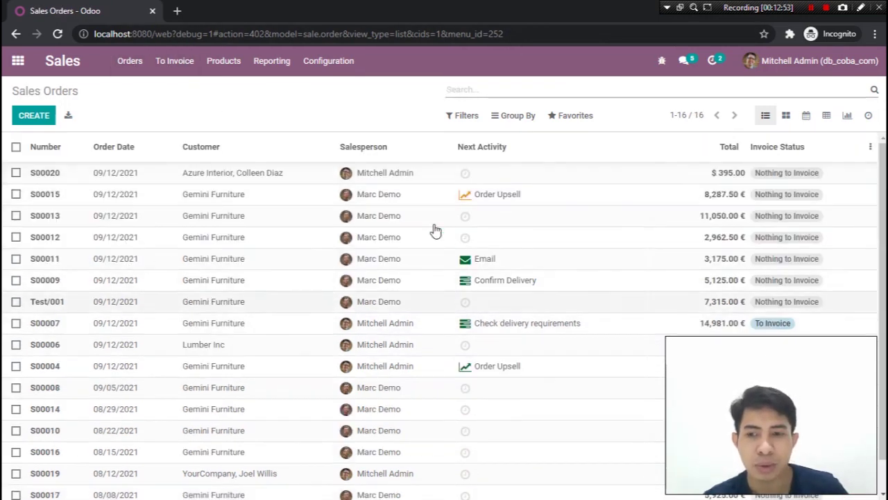
scroll(361, 298, down, 1)
scroll(327, 250, up, 1)
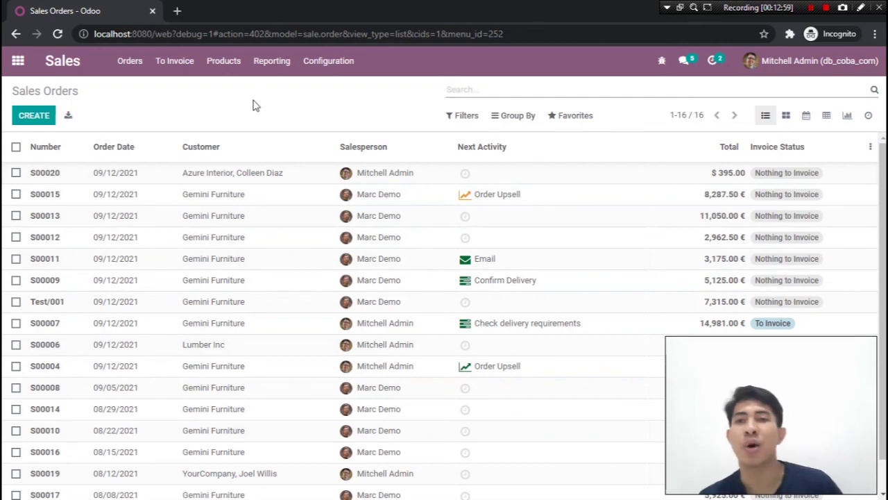
click(129, 61)
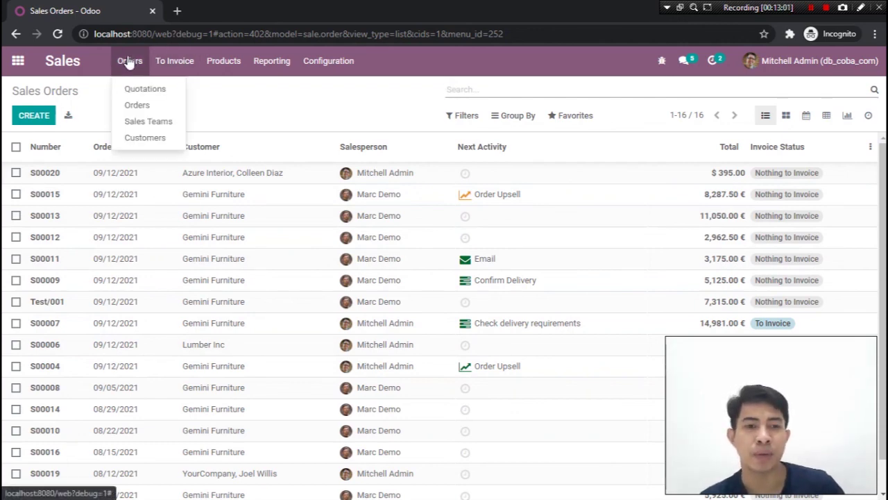
Open quotation S00021 from the Quotations list and confirm it as a sales order
click(139, 90)
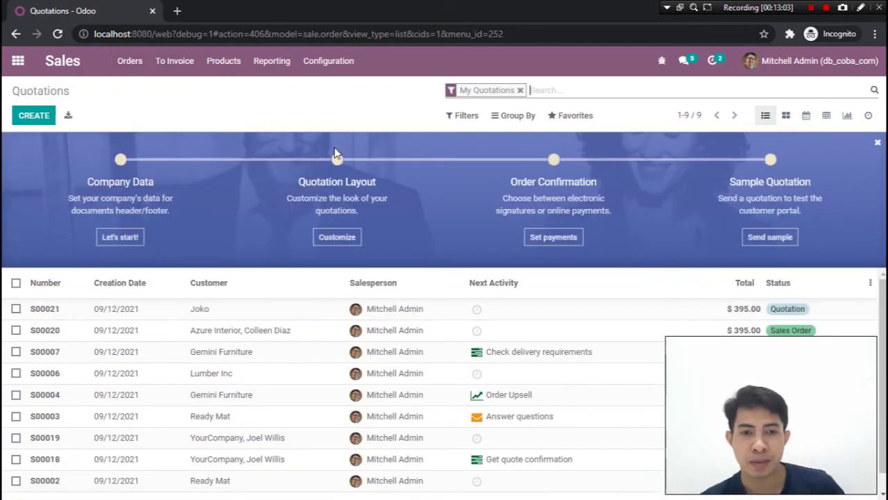
click(271, 310)
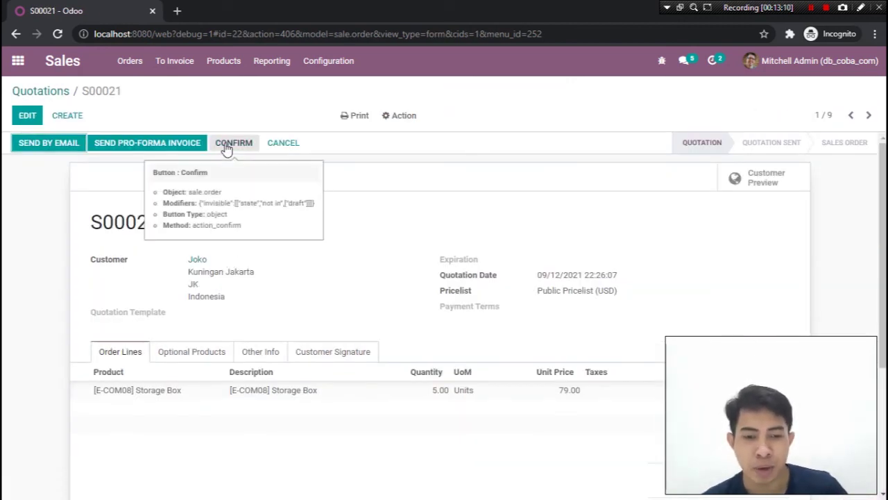
click(226, 147)
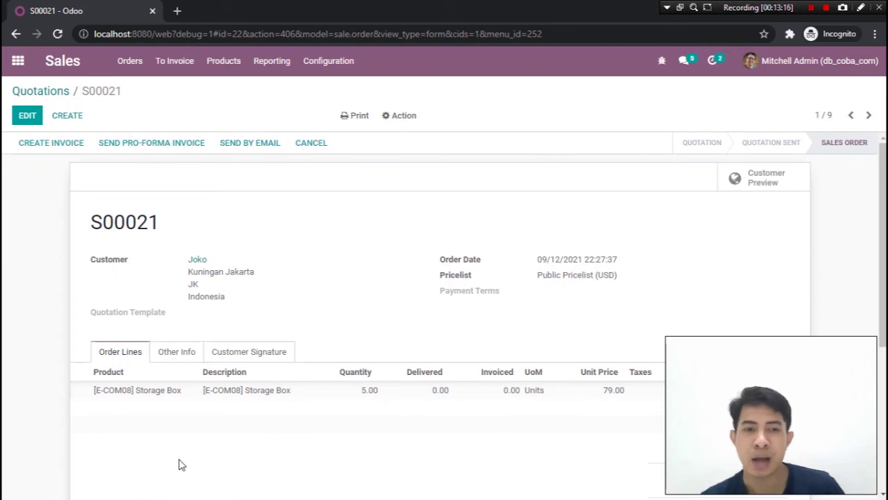
click(131, 64)
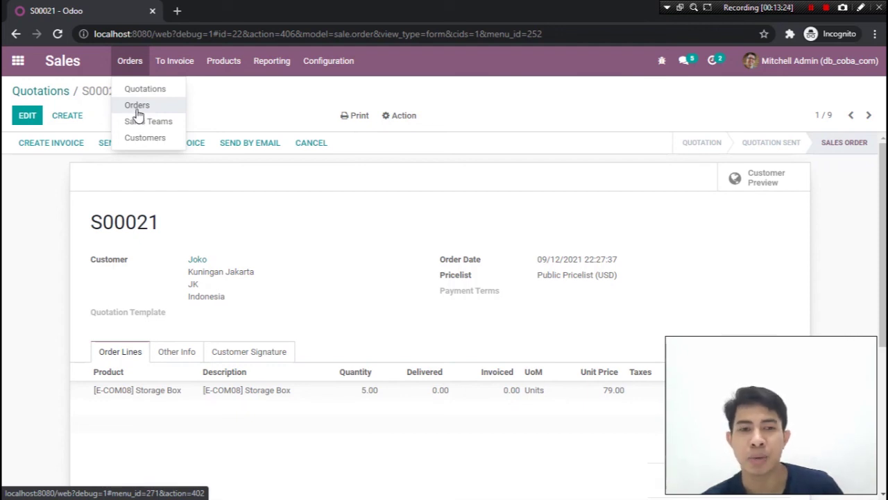
Open the Sales Orders list to see S00021 listed at $395.00
click(137, 111)
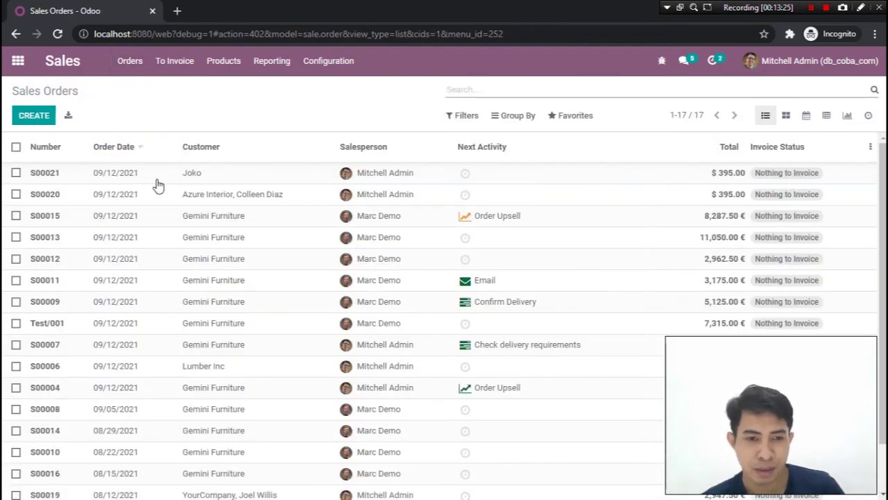